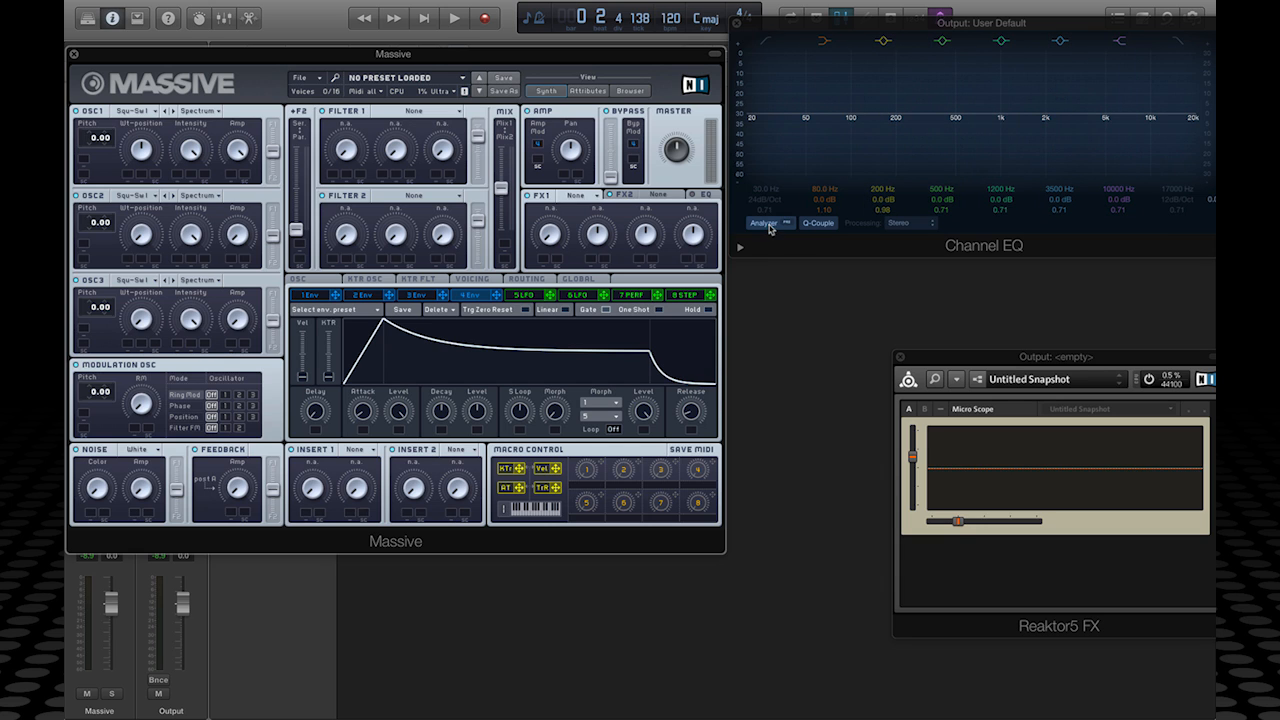
# Step: Turn on the Channel EQ analyser, then set envelope 4's decay level to full and sustain to zero
pyautogui.click(765, 224)
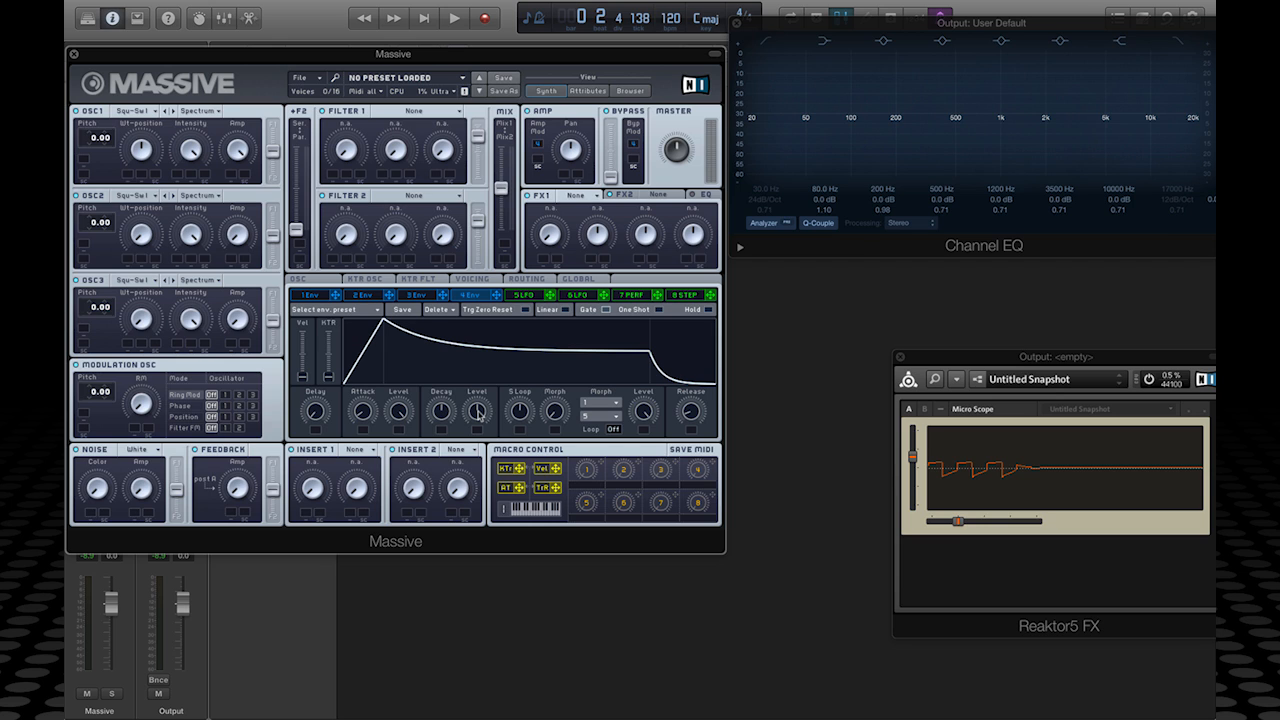
pyautogui.moveTo(478, 412); pyautogui.dragTo(491, 331)
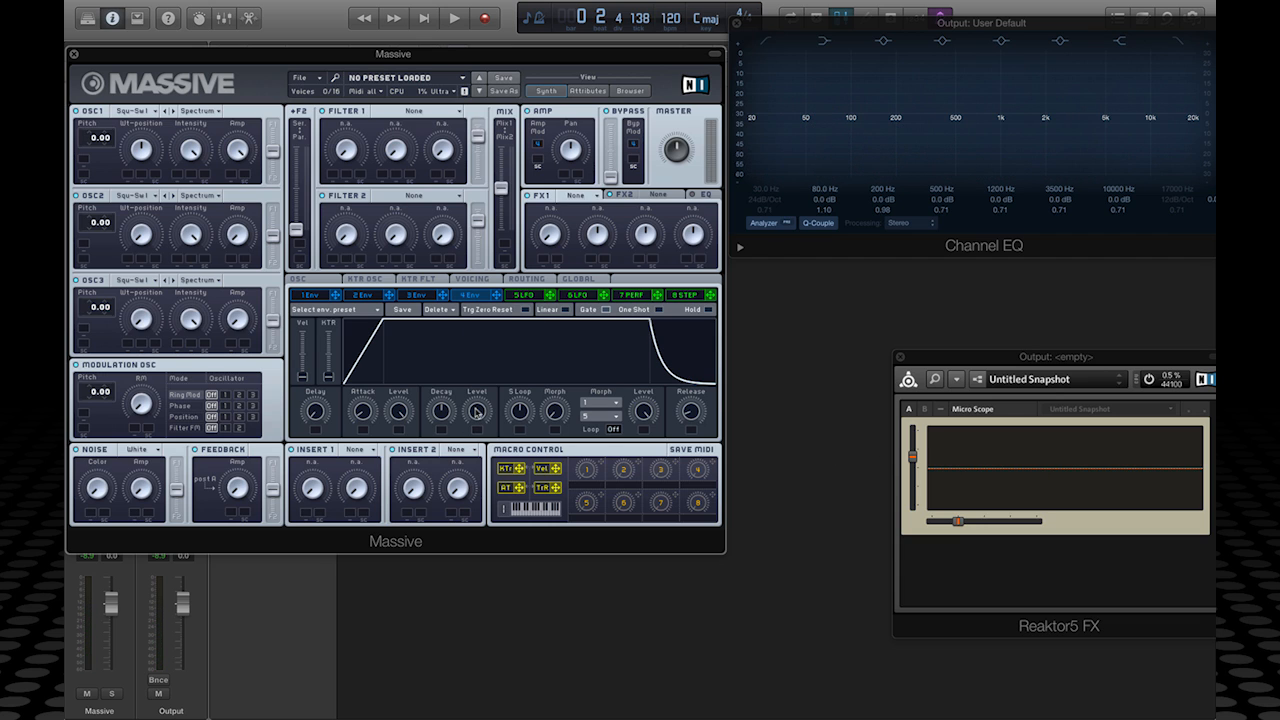
pyautogui.moveTo(478, 412); pyautogui.dragTo(481, 553)
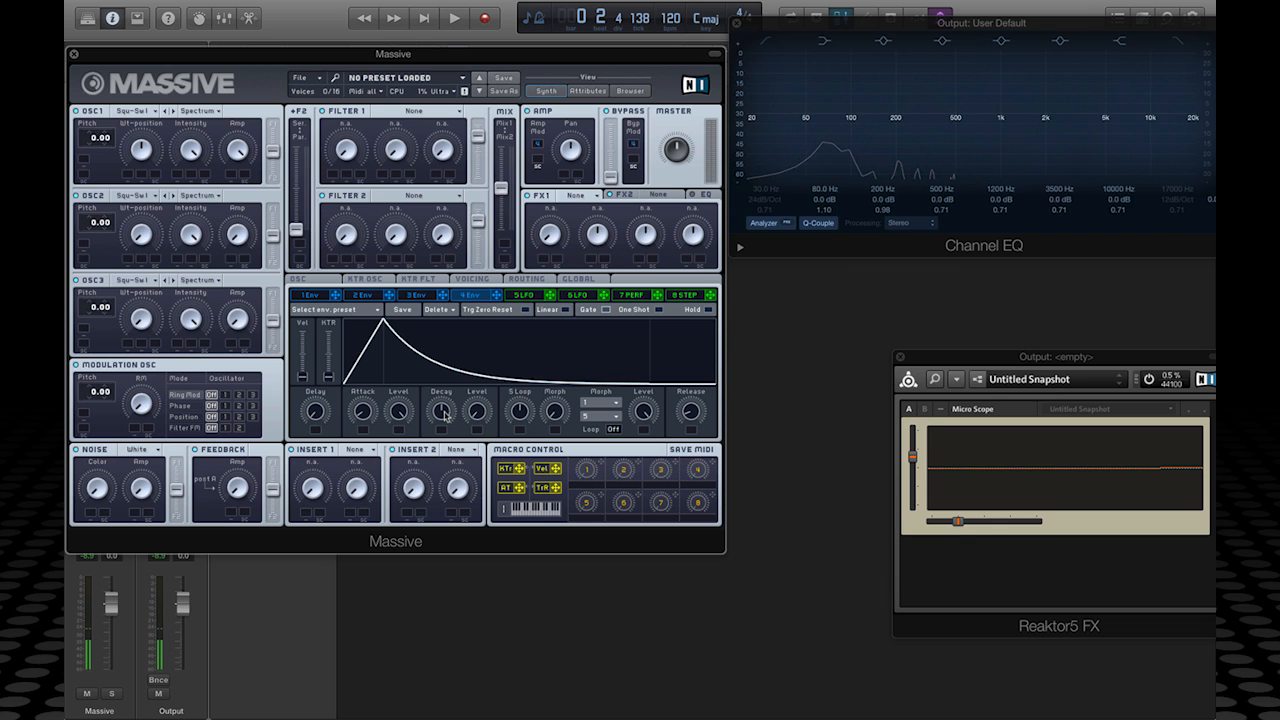
# Step: Try longer and shorter decay times on envelope 4, then raise its decay level to full
pyautogui.moveTo(445, 415); pyautogui.dragTo(447, 426)
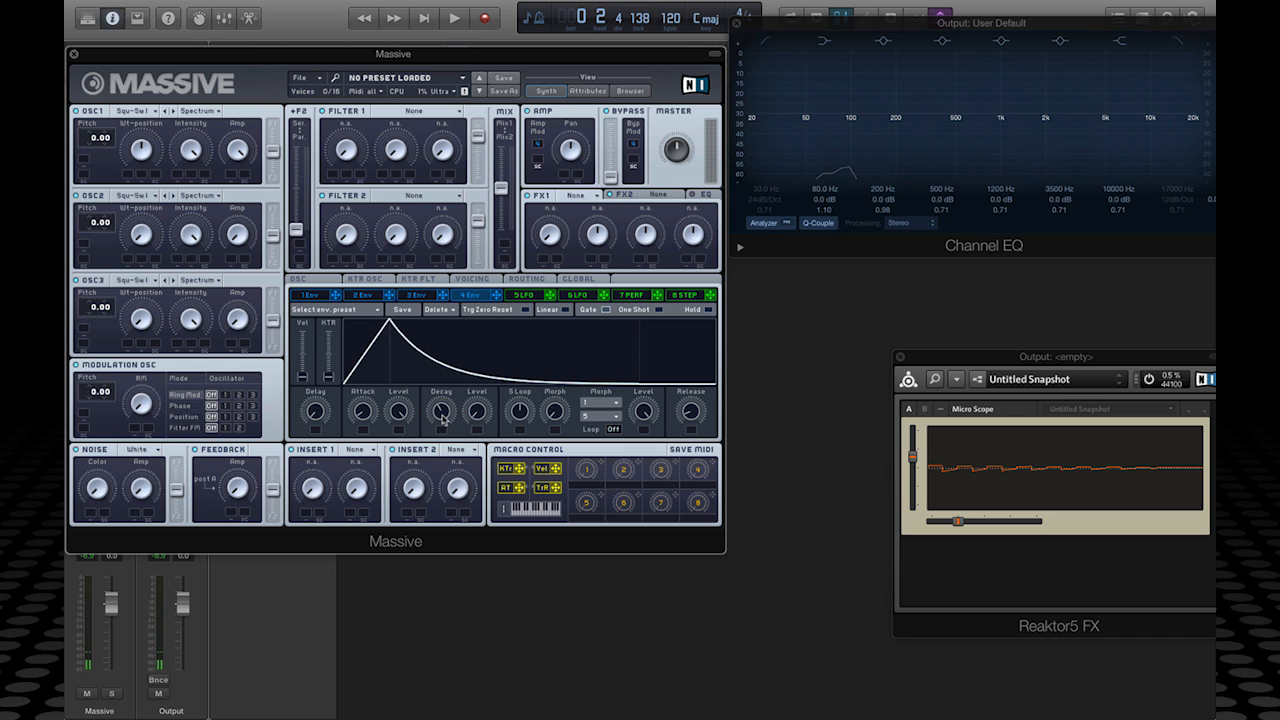
pyautogui.moveTo(442, 418); pyautogui.dragTo(445, 372)
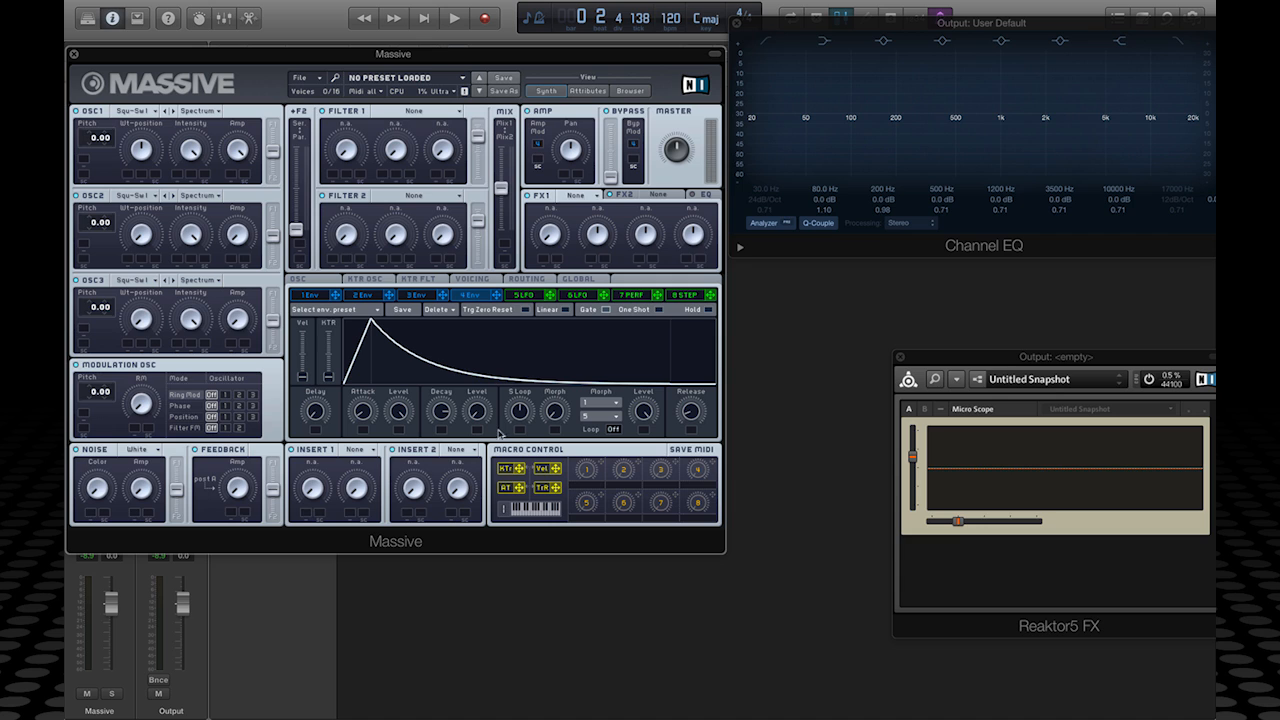
pyautogui.moveTo(478, 413); pyautogui.dragTo(495, 300)
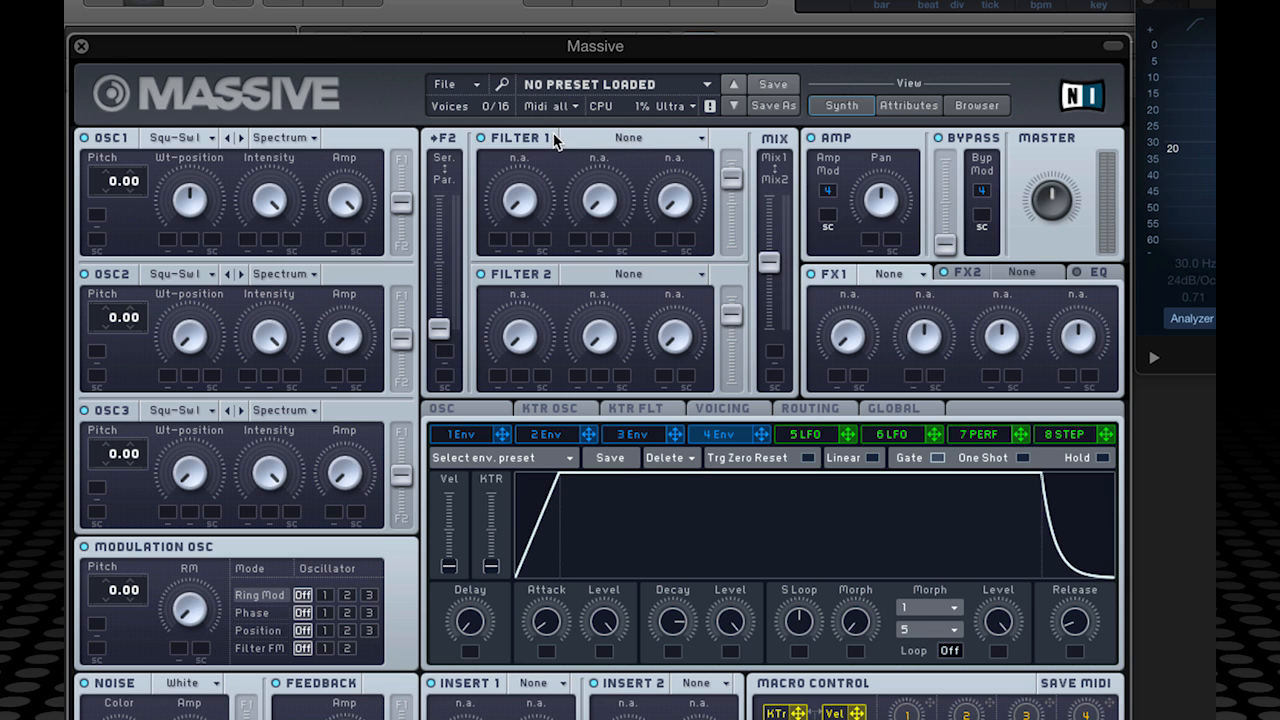
# Step: Set Filter 1's type to Lowpass 2, then move the filter Mix slider up and back down
pyautogui.click(700, 140)
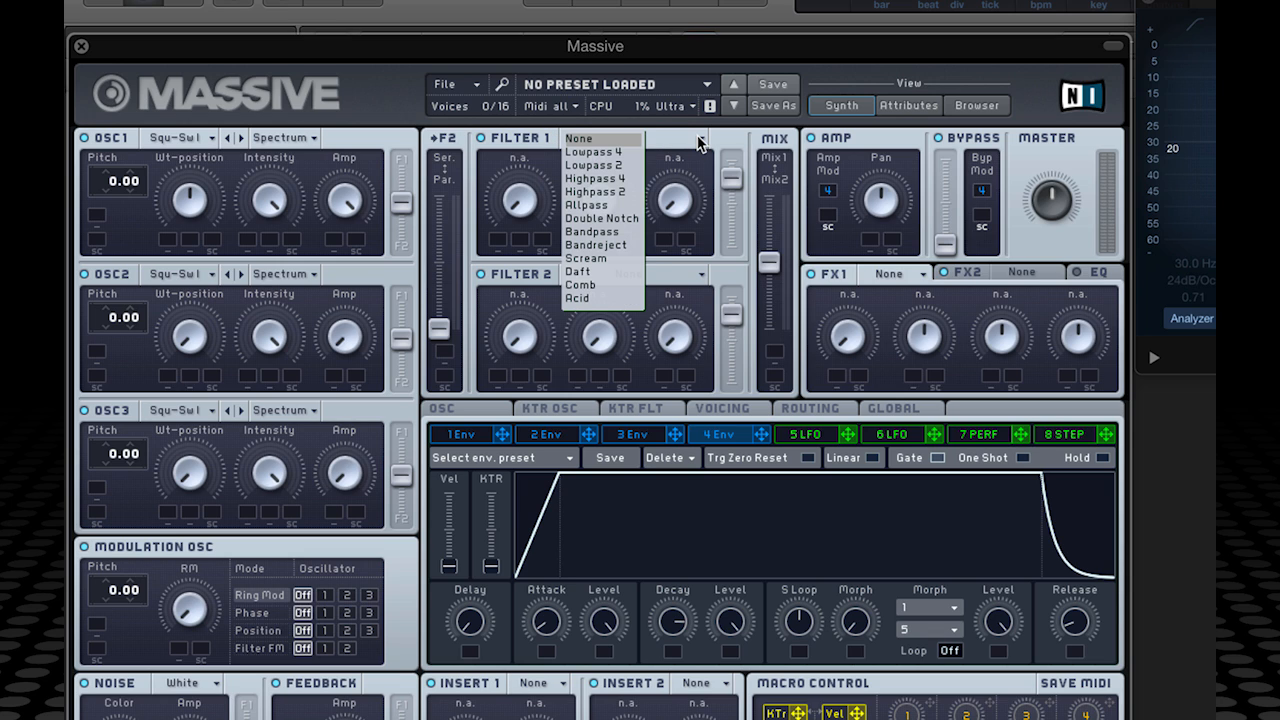
pyautogui.click(604, 170)
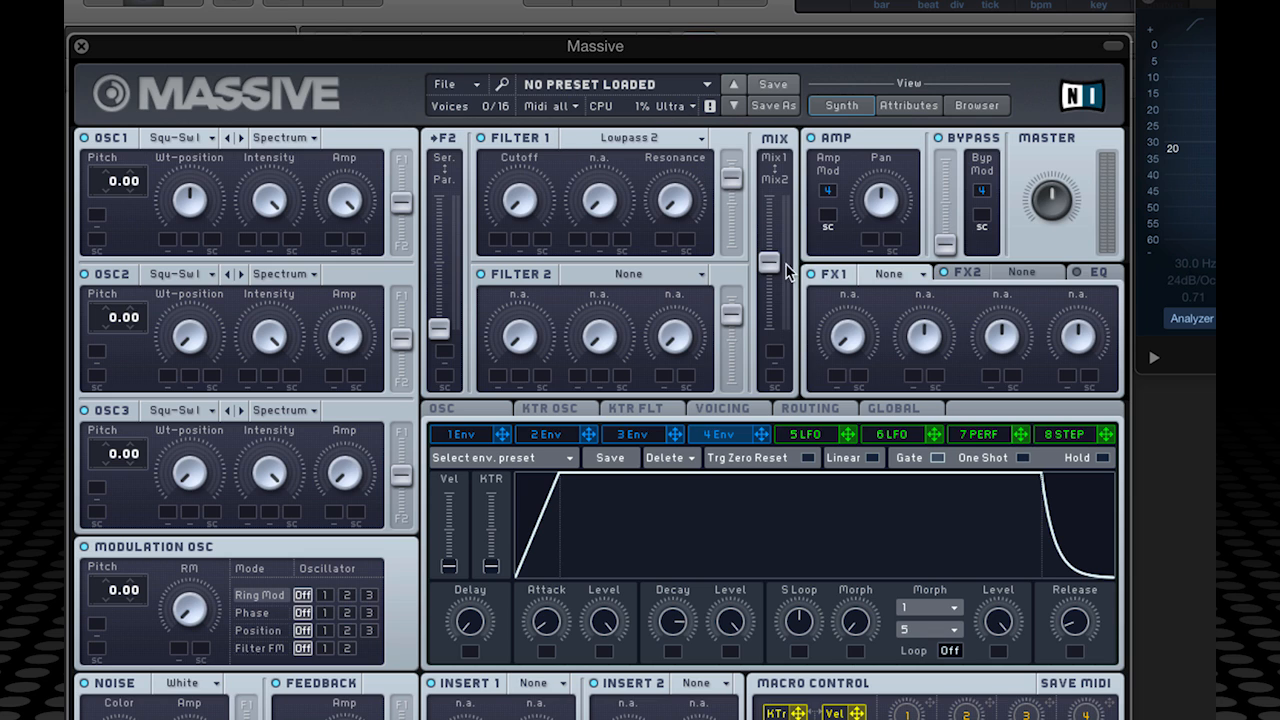
pyautogui.moveTo(771, 265); pyautogui.dragTo(771, 198)
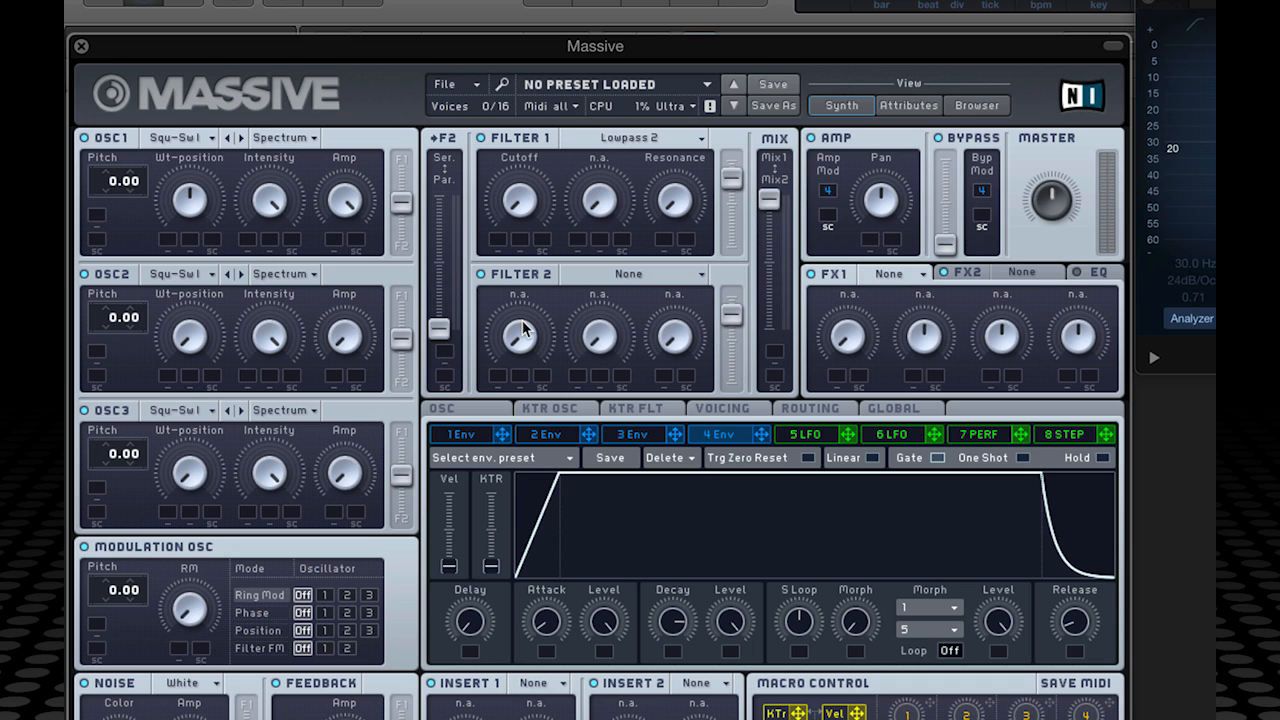
pyautogui.moveTo(769, 199); pyautogui.dragTo(779, 170)
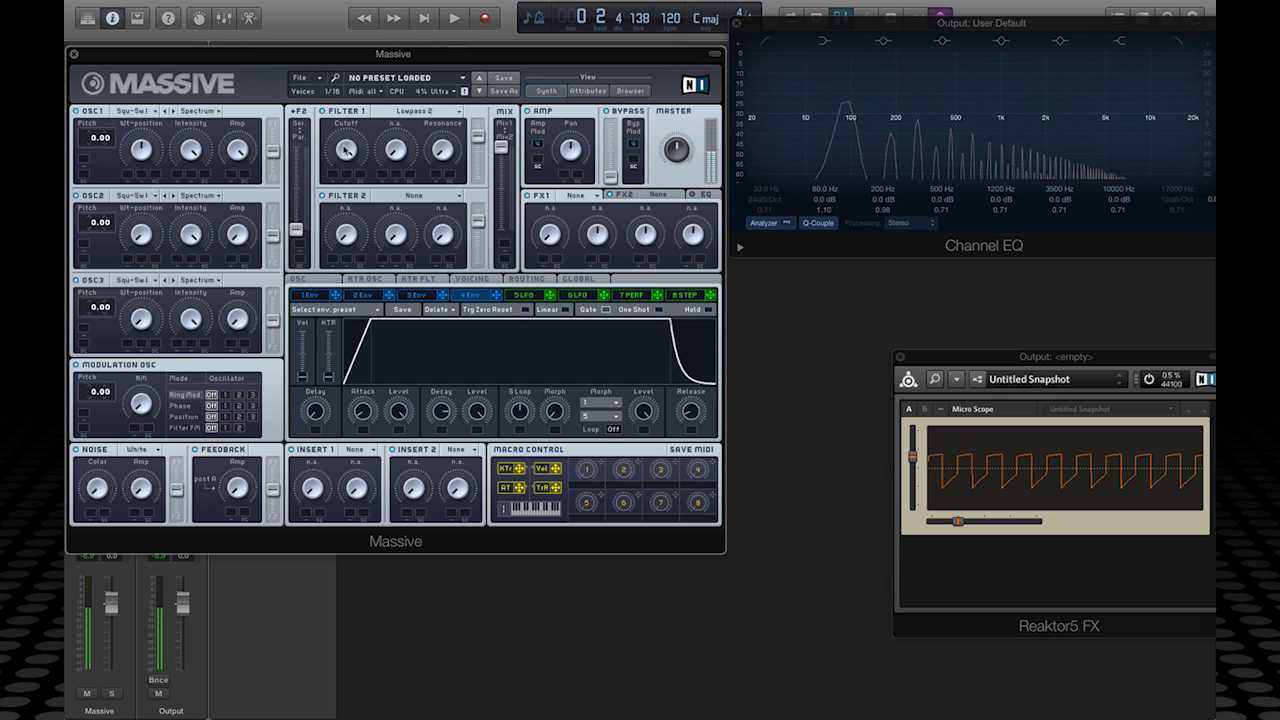
# Step: Turn Filter 1's Cutoff down to its minimum, sweeping it up and down while listening
pyautogui.moveTo(345, 149); pyautogui.dragTo(331, 116)
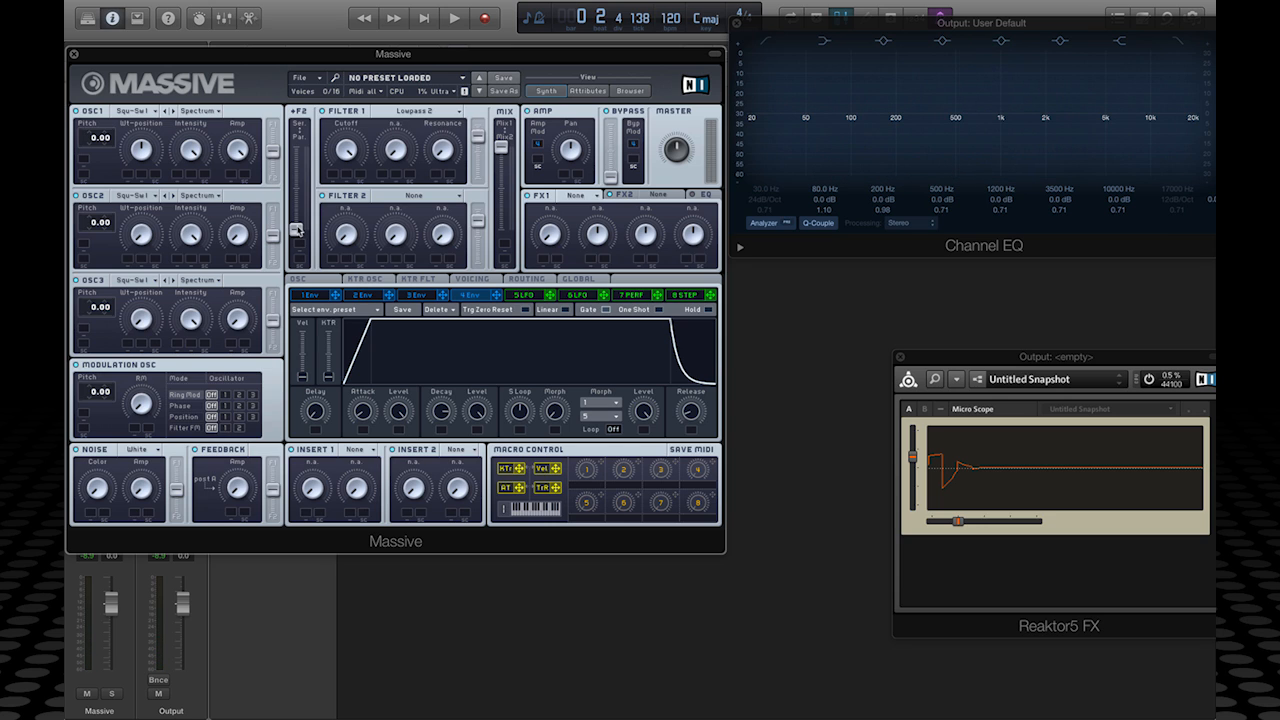
pyautogui.moveTo(350, 165); pyautogui.dragTo(366, 269)
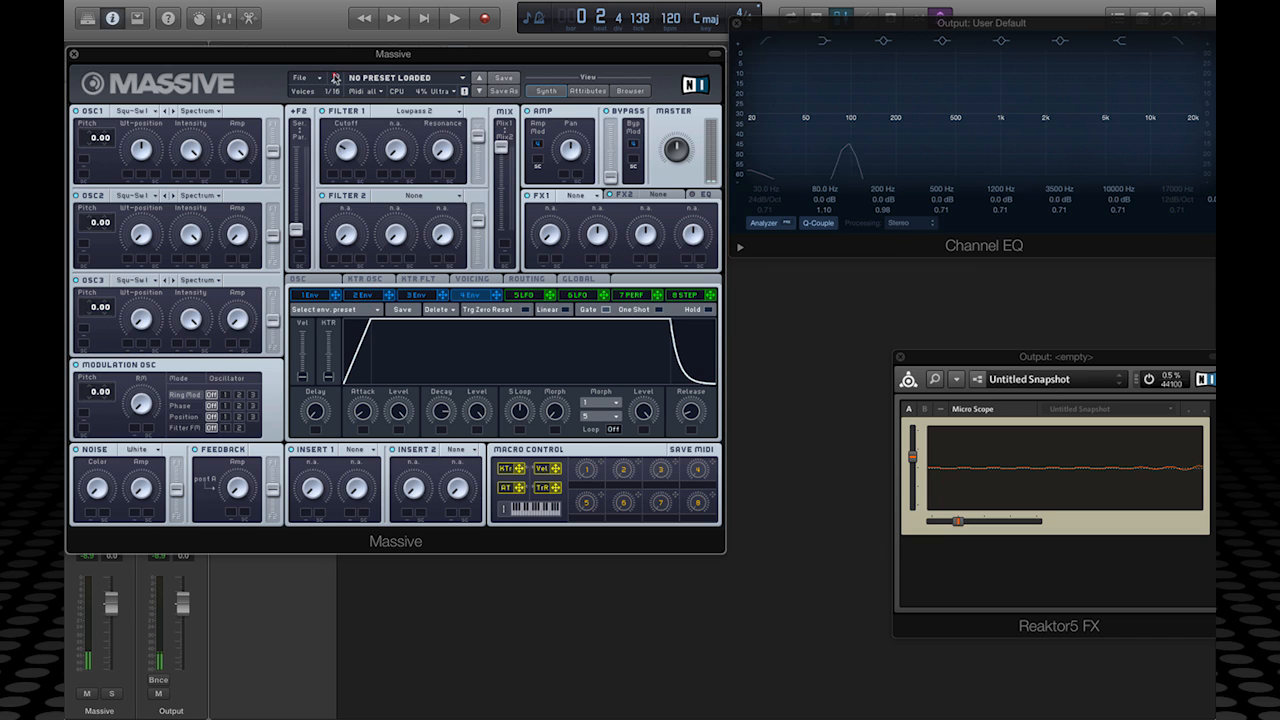
pyautogui.moveTo(347, 155); pyautogui.dragTo(353, 196)
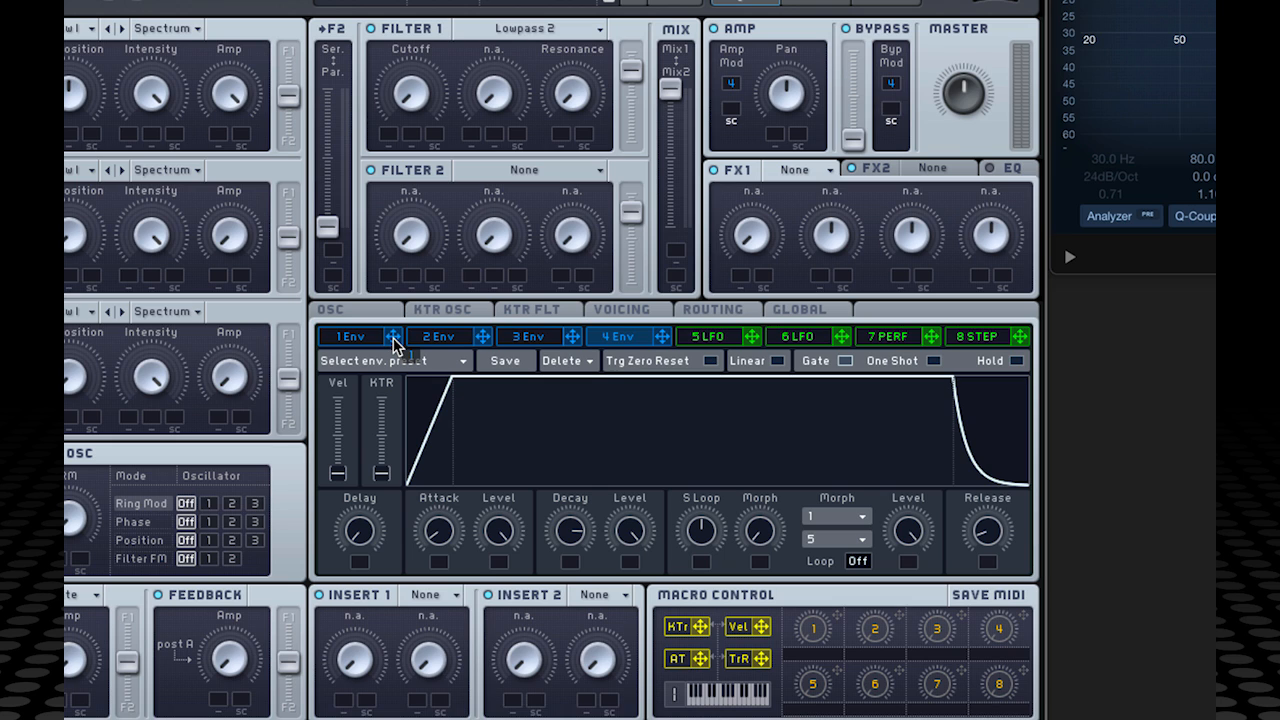
# Step: Assign envelope 1 to Filter 1 Cutoff's first modulation slot and drag its depth ring up
pyautogui.moveTo(393, 340); pyautogui.dragTo(390, 138)
pyautogui.moveTo(387, 134); pyautogui.dragTo(388, 137)
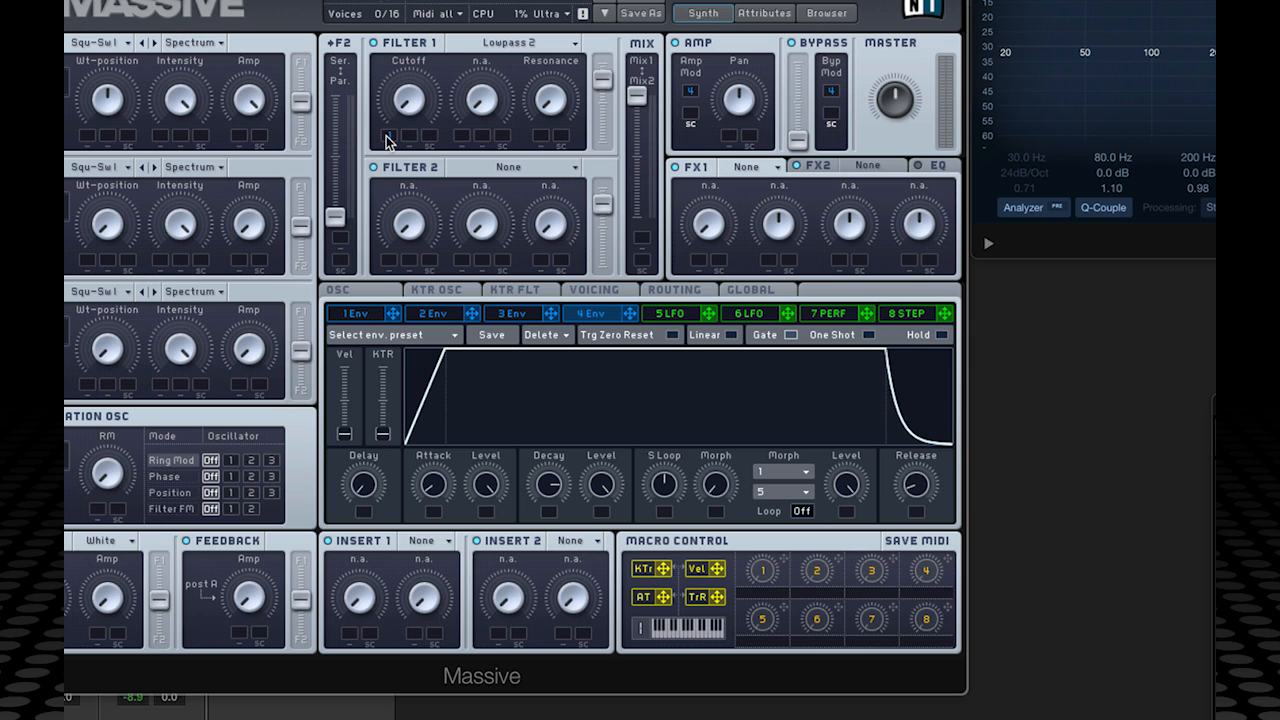
pyautogui.moveTo(387, 140); pyautogui.dragTo(382, 13)
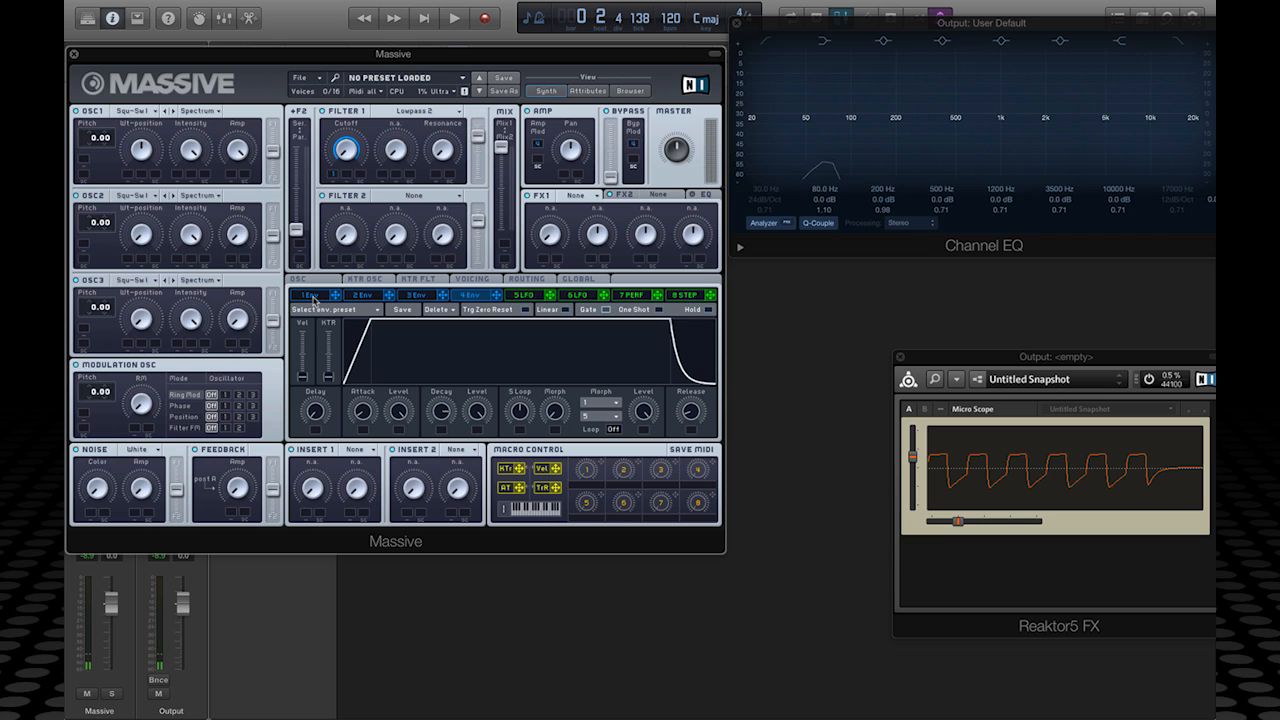
# Step: In envelope 1's settings, lengthen the attack and lower the decay level almost to silence
pyautogui.click(312, 297)
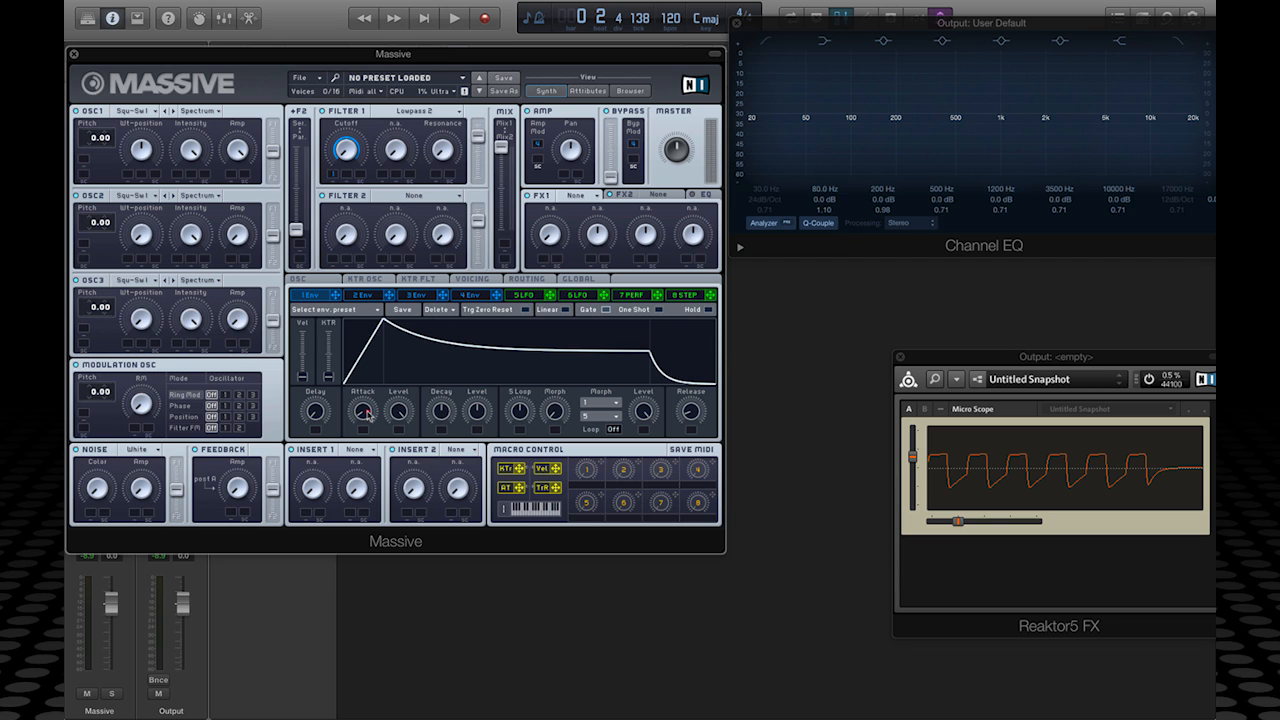
pyautogui.moveTo(366, 414); pyautogui.dragTo(359, 359)
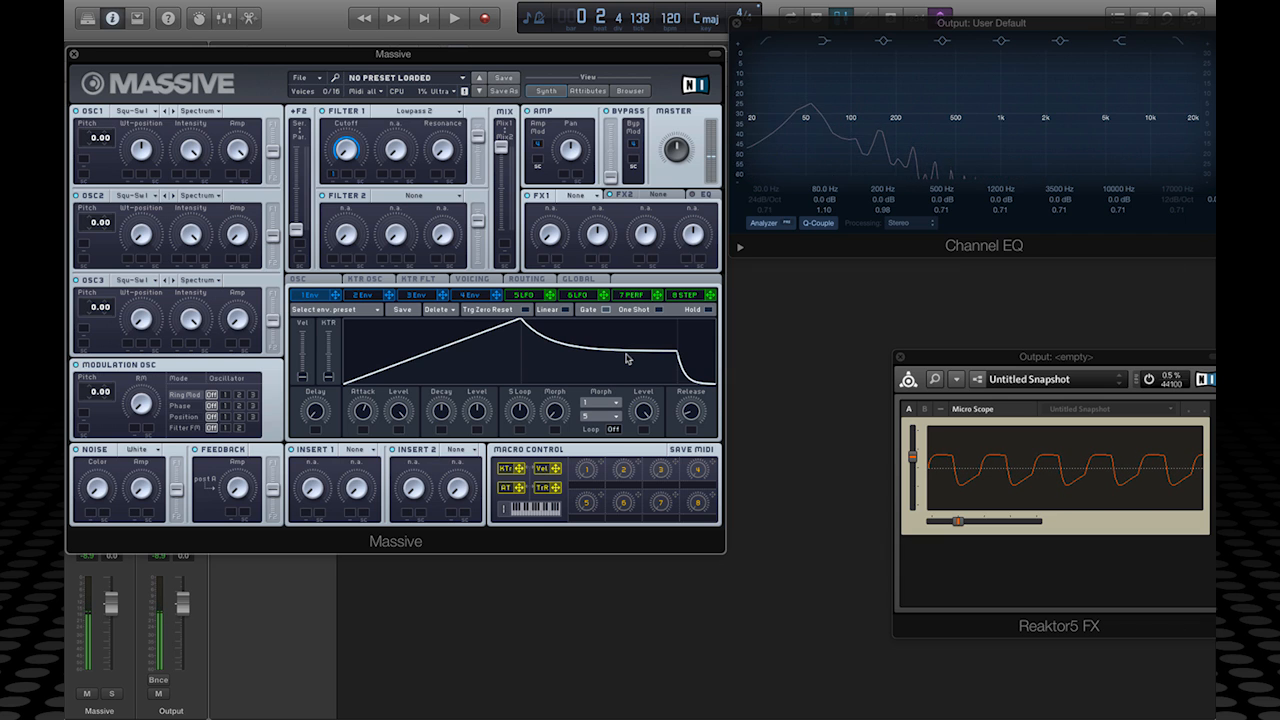
pyautogui.moveTo(488, 405); pyautogui.dragTo(488, 488)
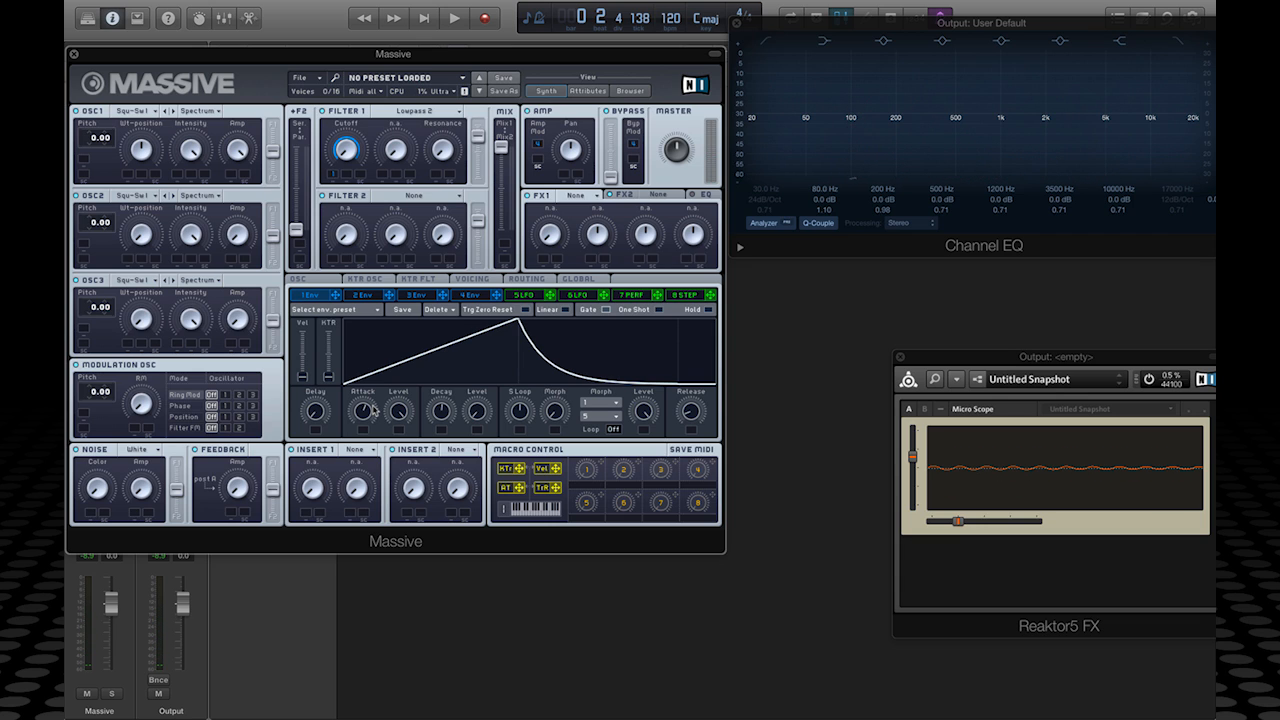
# Step: Turn envelope 1's Attack and Decay knobs down for a fast, short pluck
pyautogui.moveTo(366, 413); pyautogui.dragTo(374, 483)
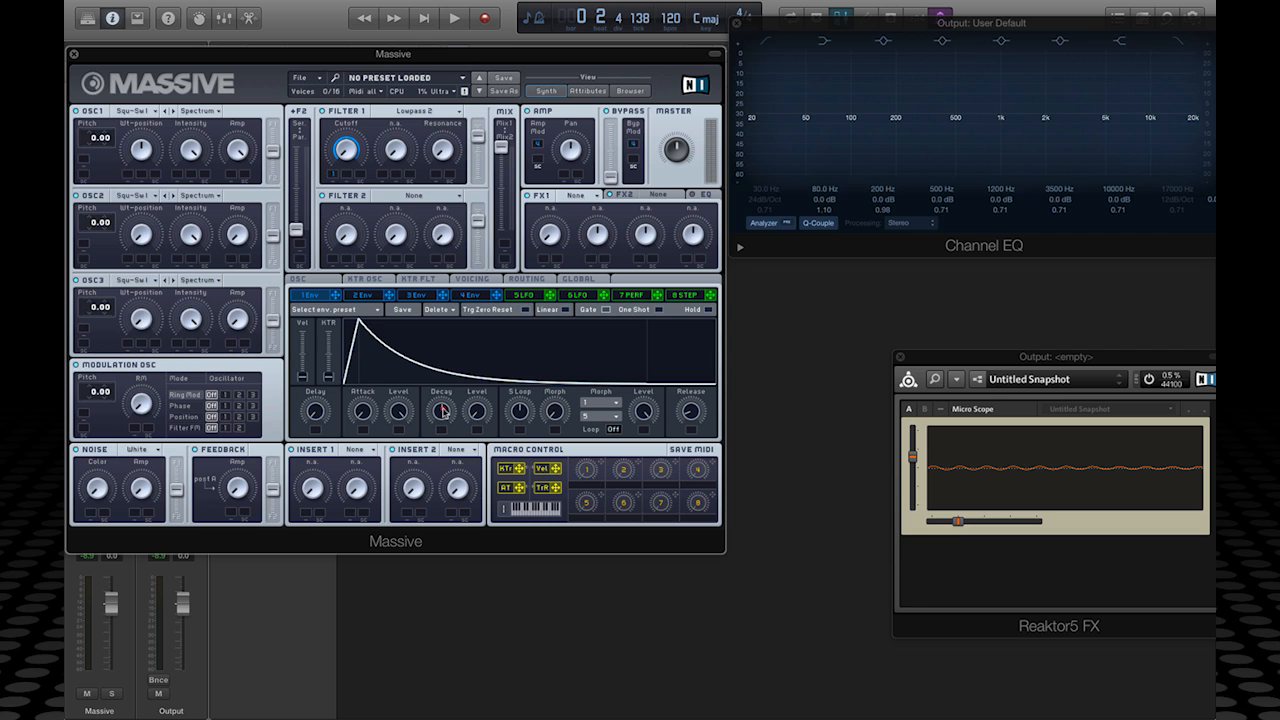
pyautogui.moveTo(443, 411)
pyautogui.mouseDown()
pyautogui.moveTo(437, 425)
pyautogui.moveTo(434, 408)
pyautogui.mouseUp()
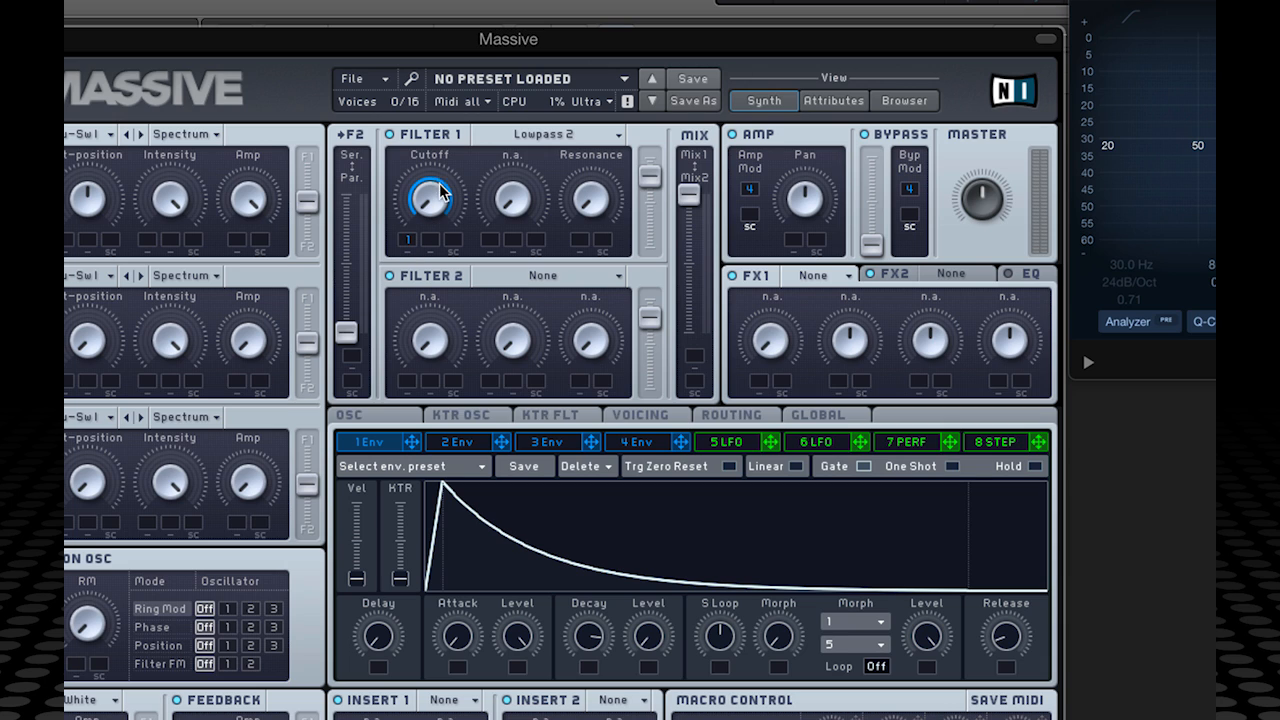
# Step: Mute envelope 1's modulation in the cutoff's first slot and assign LFO 5 to the second slot
pyautogui.rightClick(408, 246)
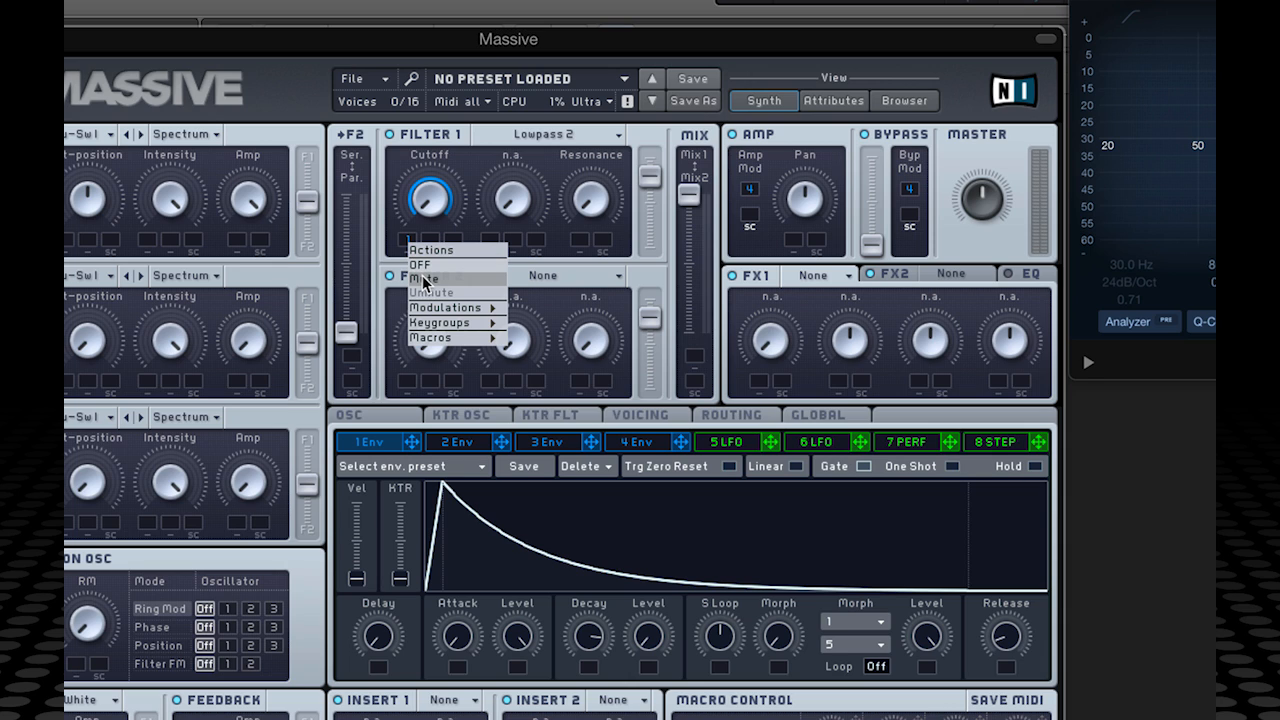
pyautogui.click(424, 279)
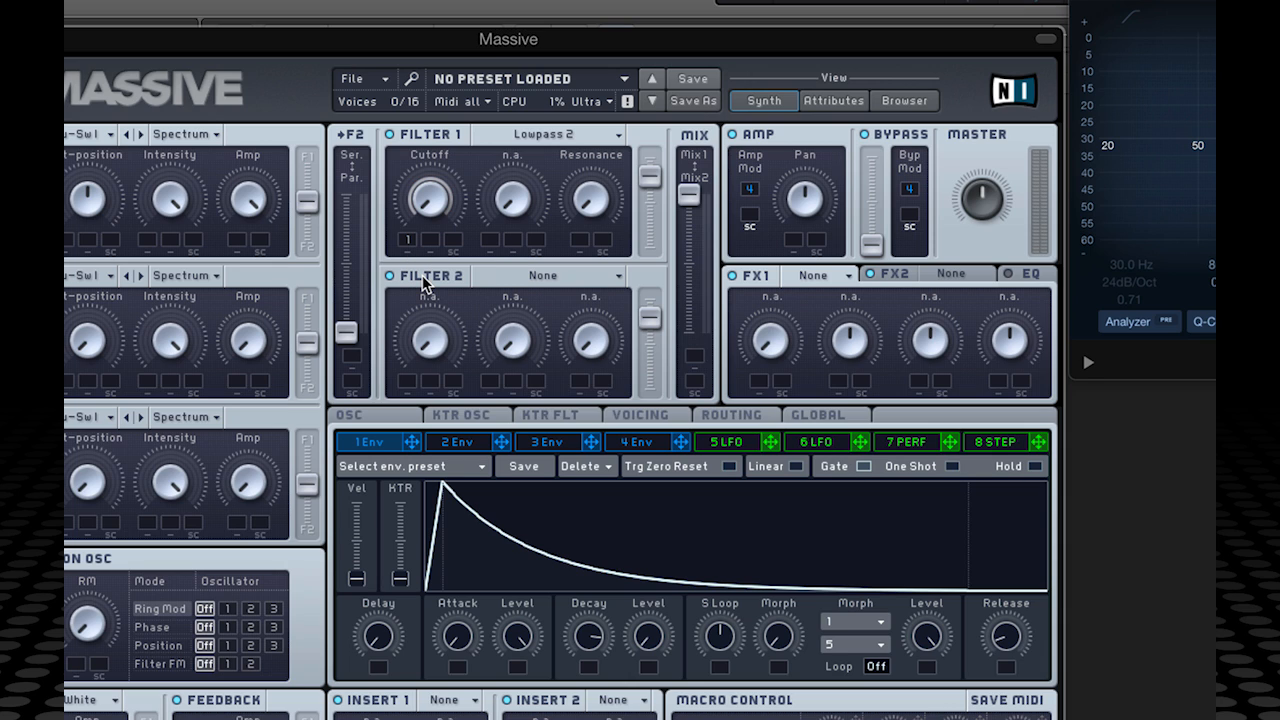
pyautogui.click(407, 240)
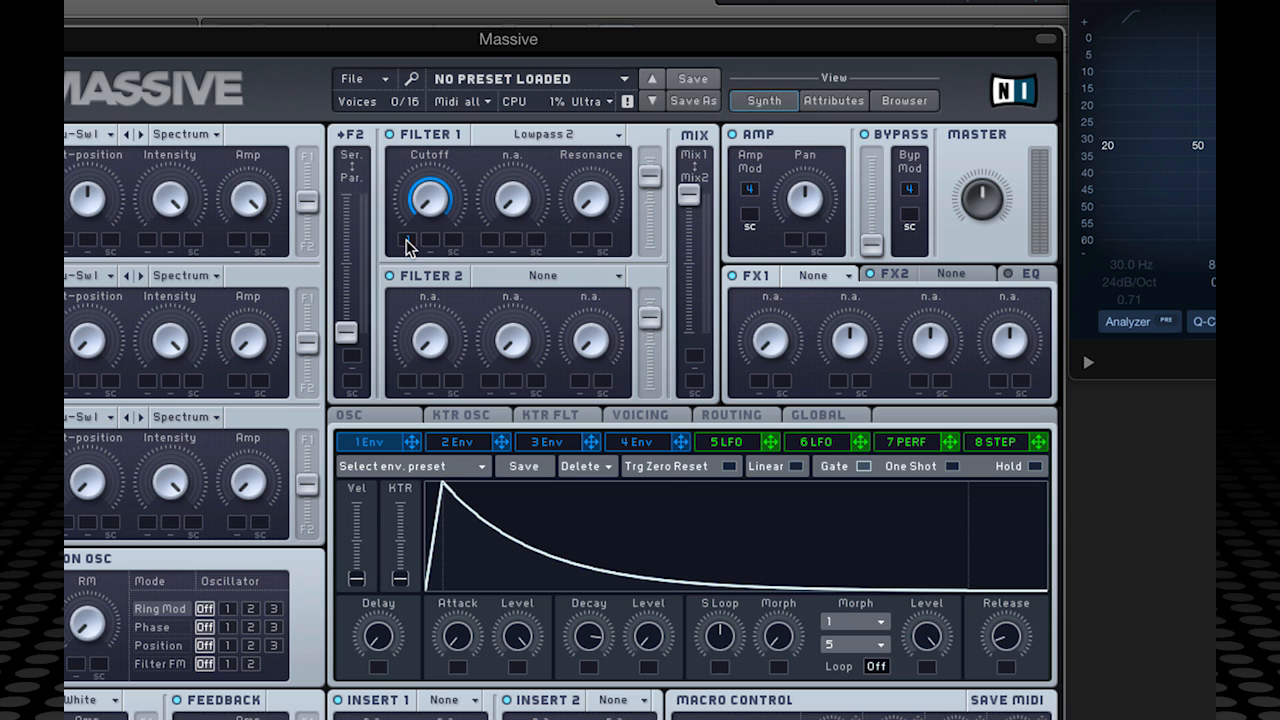
pyautogui.click(407, 243)
pyautogui.moveTo(413, 442); pyautogui.dragTo(407, 246)
pyautogui.click(407, 240)
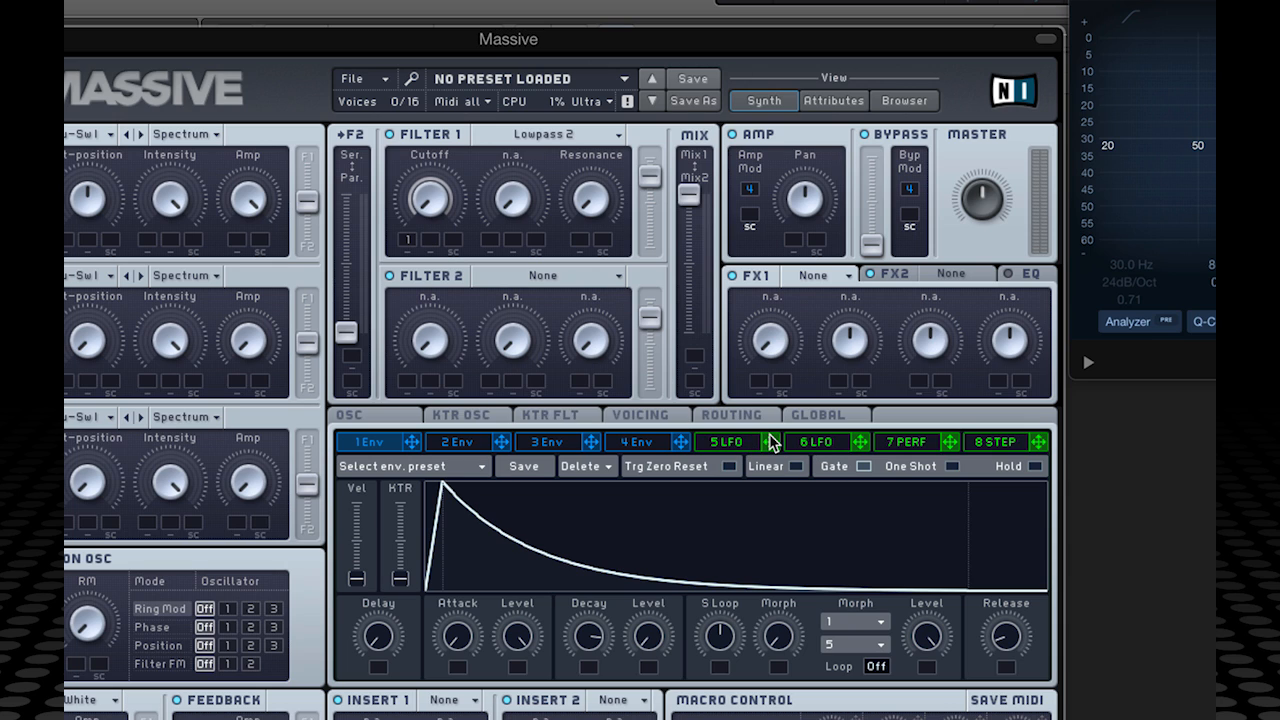
pyautogui.moveTo(769, 438); pyautogui.dragTo(430, 108)
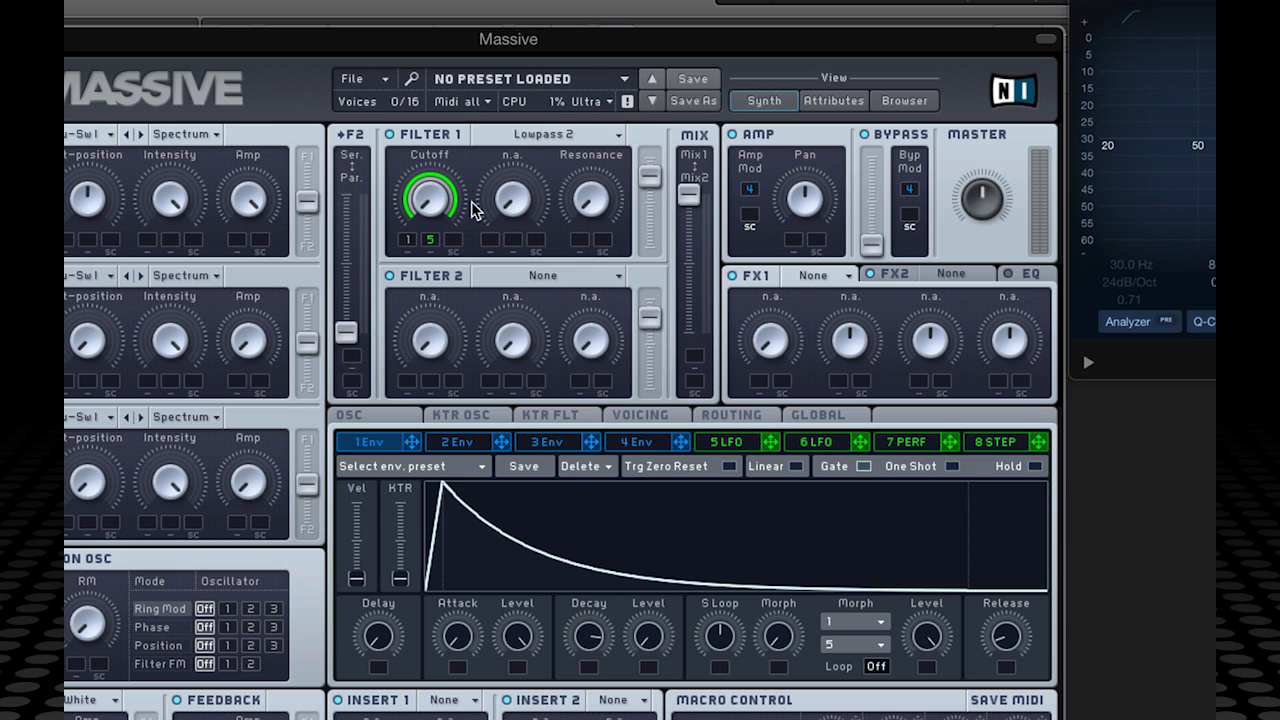
# Step: Display LFO 5's settings showing its sine curve and internal envelope
pyautogui.click(727, 443)
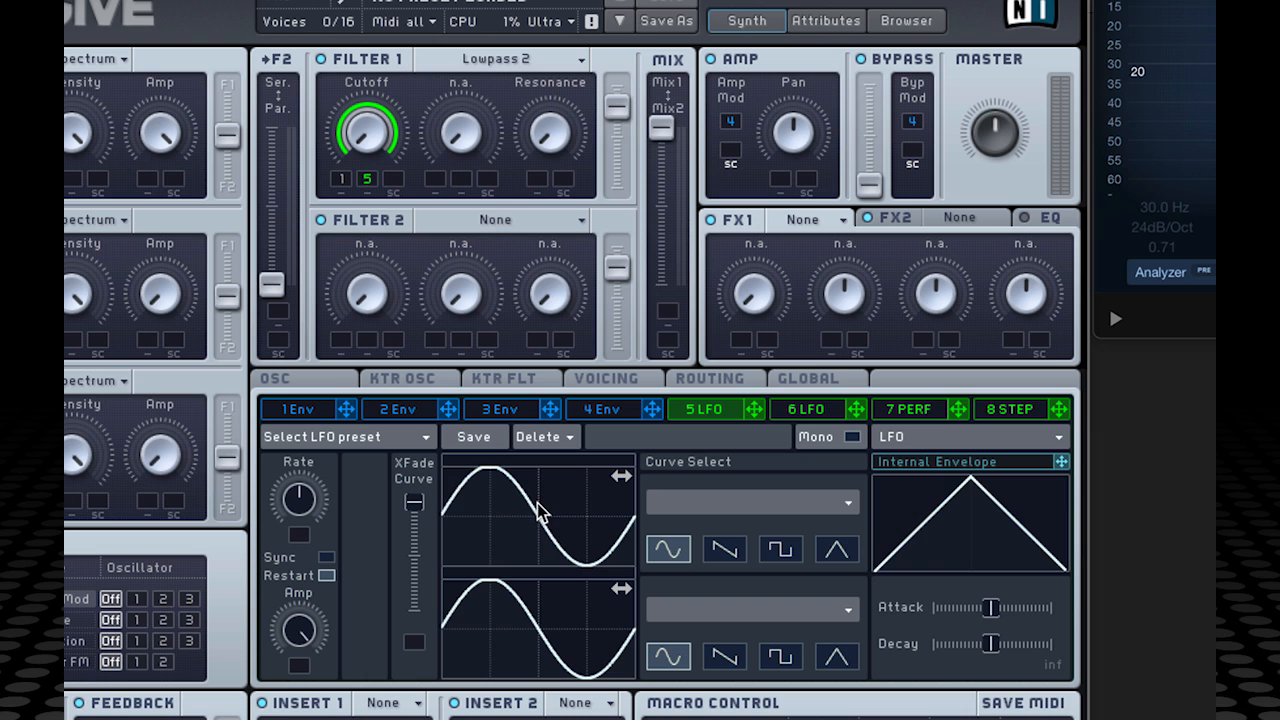
pyautogui.moveTo(538, 512)
pyautogui.mouseDown()
pyautogui.moveTo(486, 509)
pyautogui.moveTo(543, 512)
pyautogui.mouseUp()
pyautogui.moveTo(531, 611)
pyautogui.mouseDown()
pyautogui.moveTo(466, 620)
pyautogui.moveTo(533, 622)
pyautogui.mouseUp()
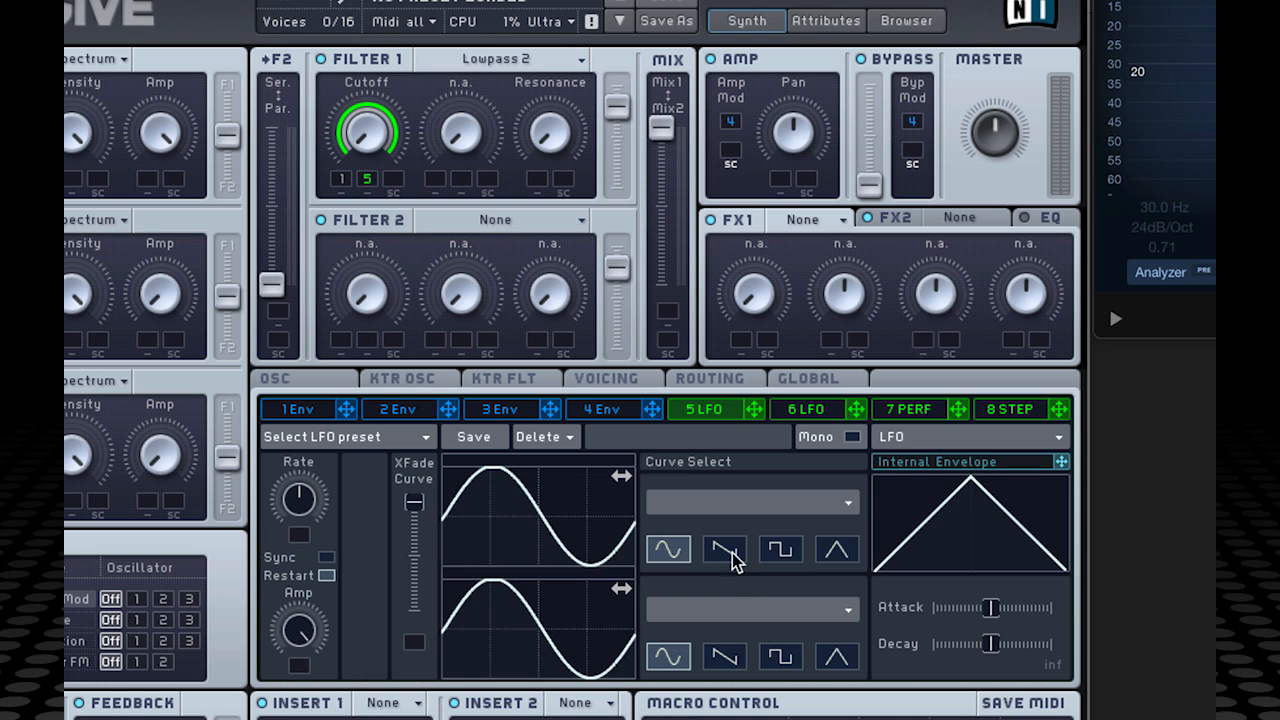
pyautogui.click(733, 558)
pyautogui.click(783, 553)
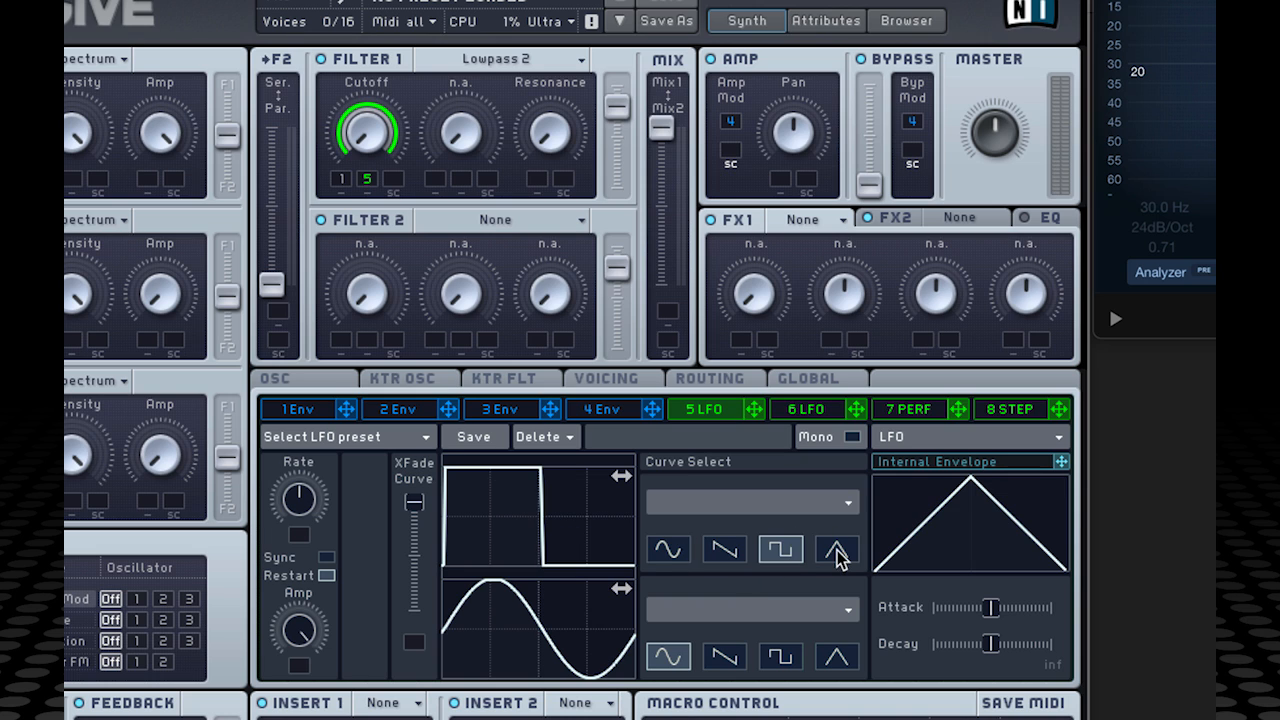
pyautogui.click(836, 552)
pyautogui.click(786, 555)
pyautogui.click(736, 555)
pyautogui.click(668, 548)
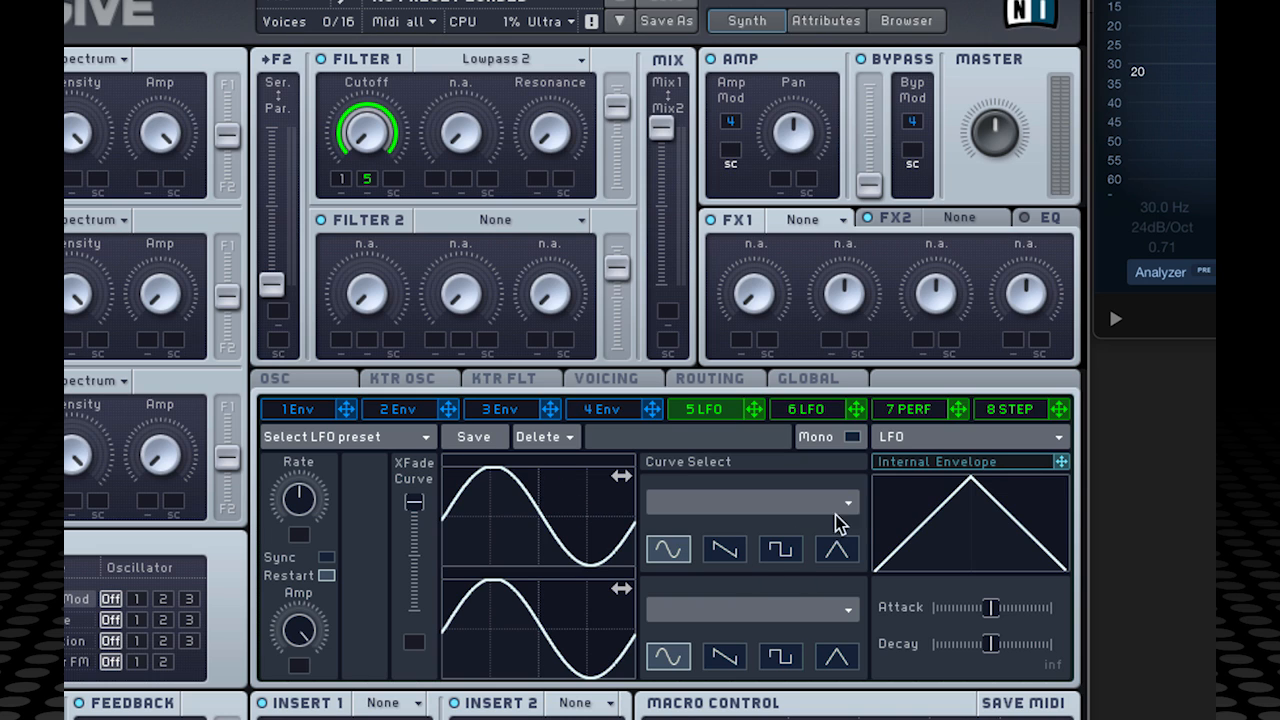
pyautogui.click(849, 507)
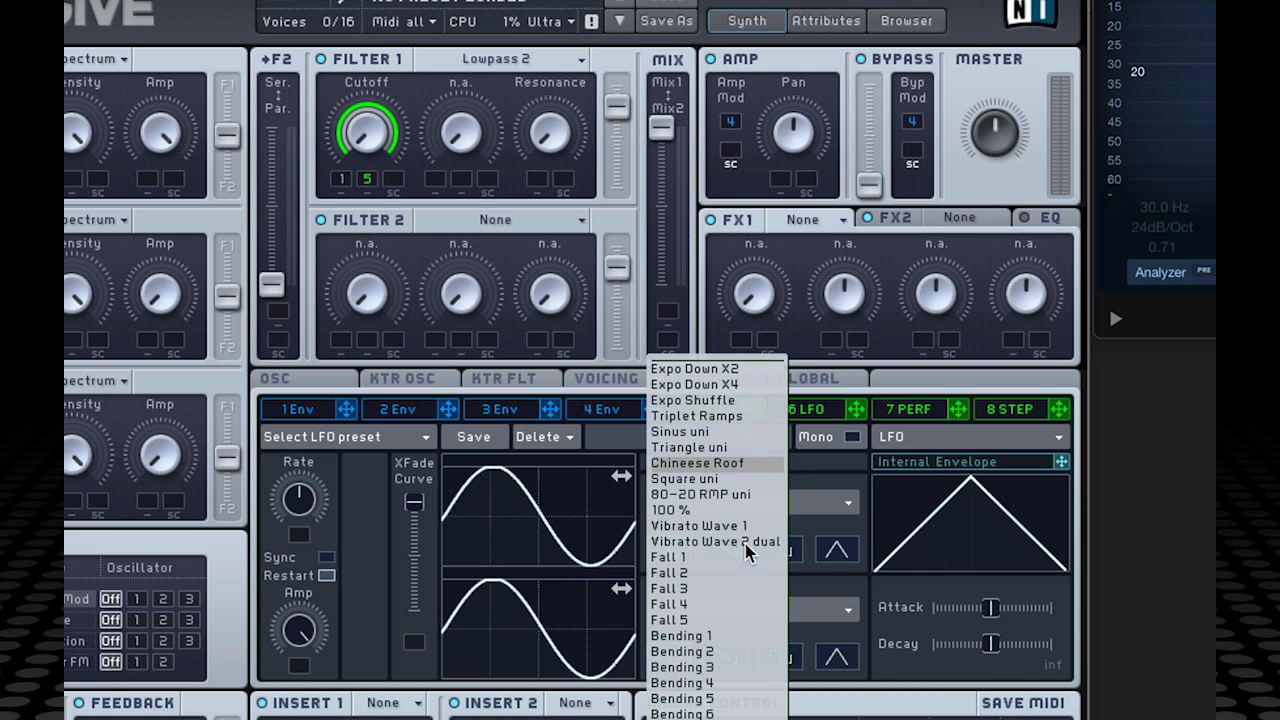
pyautogui.click(843, 478)
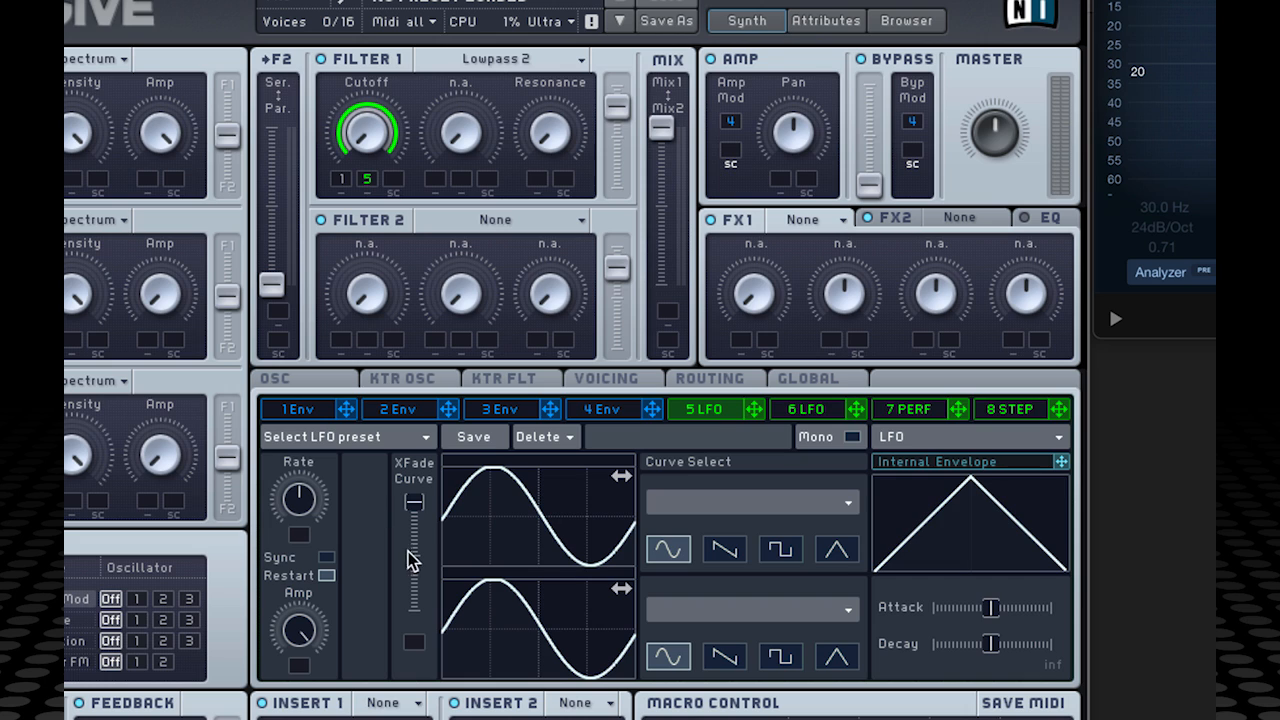
pyautogui.moveTo(416, 512); pyautogui.dragTo(400, 465)
pyautogui.moveTo(418, 503)
pyautogui.mouseDown()
pyautogui.moveTo(418, 552)
pyautogui.moveTo(421, 485)
pyautogui.mouseUp()
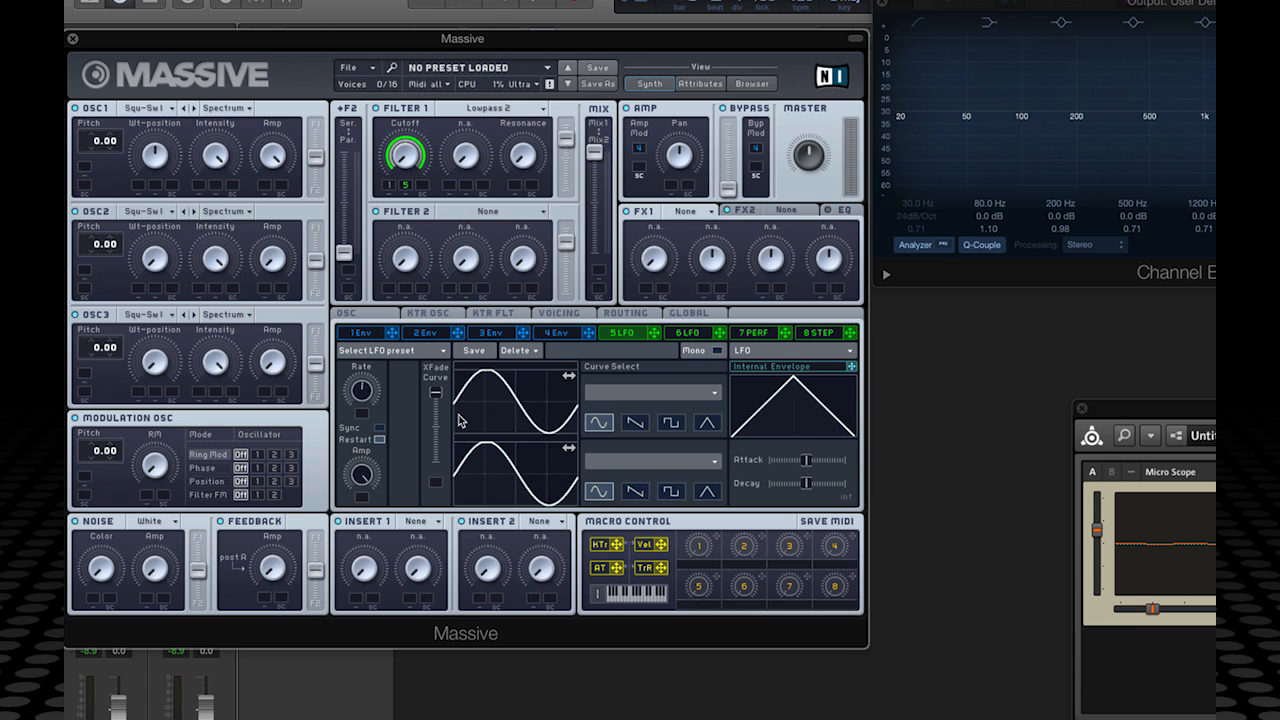
# Step: Choose the falling saw for LFO 5's lower Curve Select row and drag XFade Curve to the bottom
pyautogui.click(637, 492)
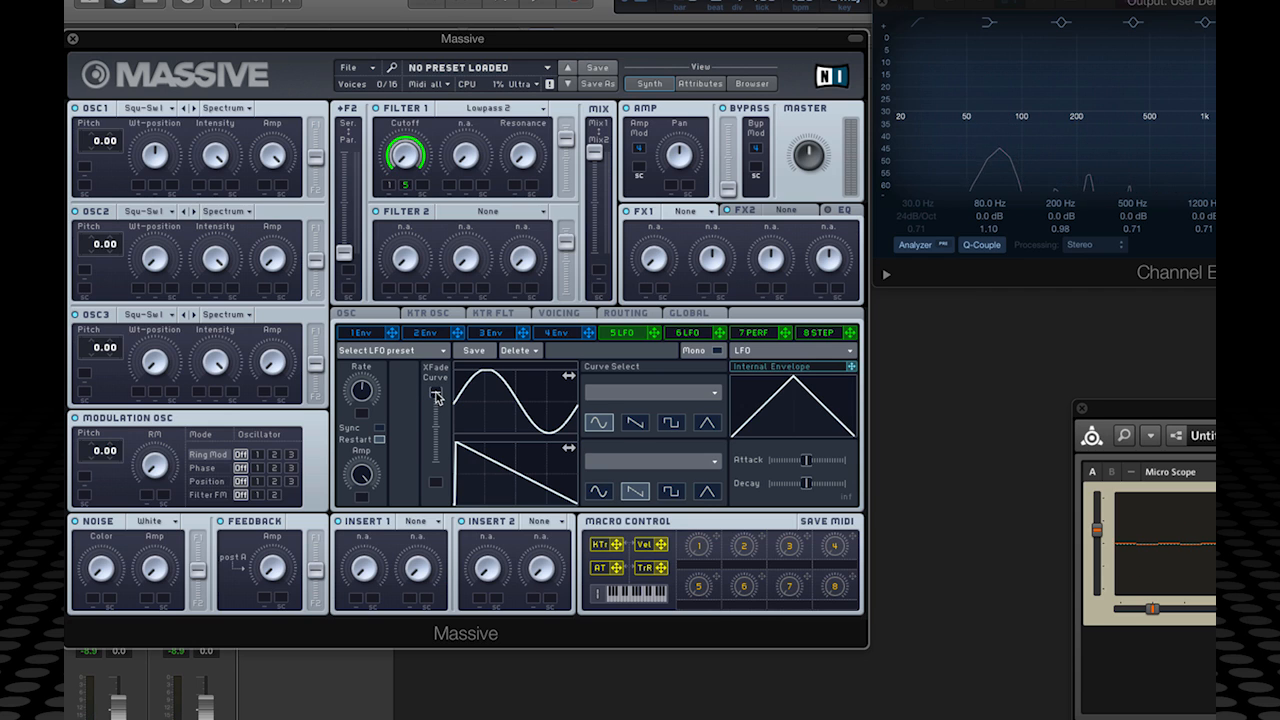
pyautogui.moveTo(434, 400); pyautogui.dragTo(444, 497)
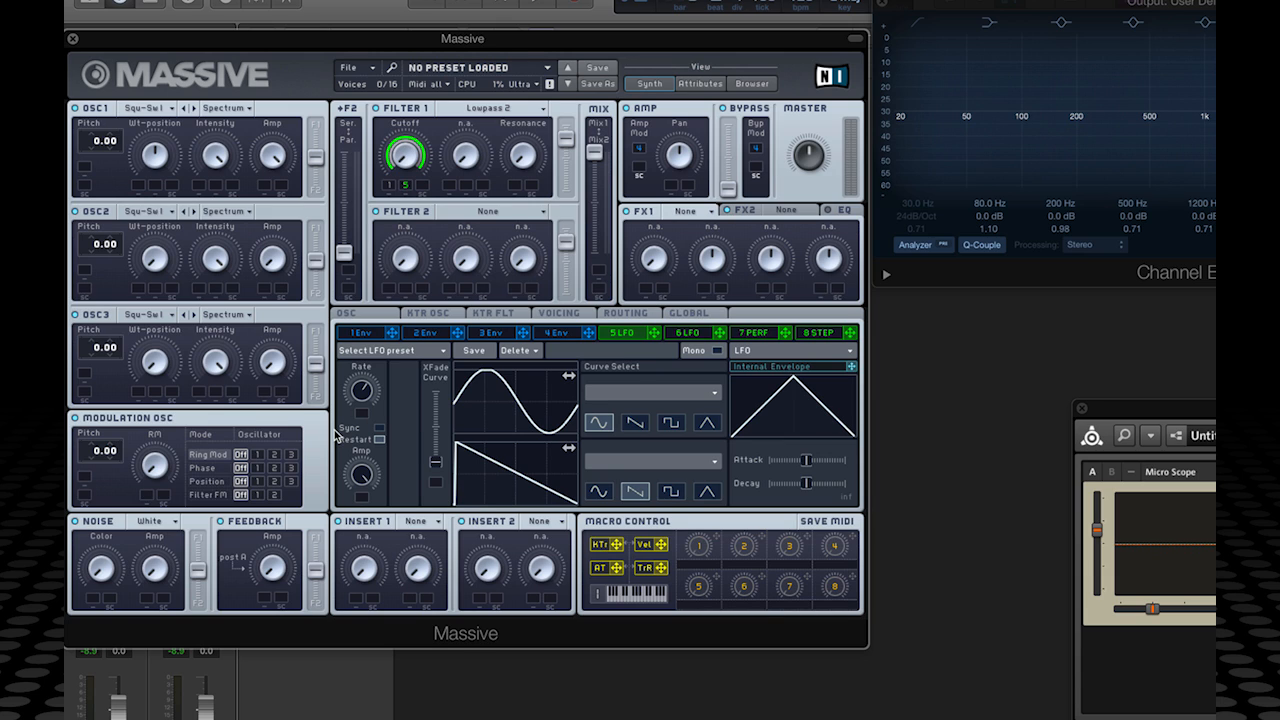
# Step: Enable tempo sync on LFO 5 and set its rate ratio to 1/8
pyautogui.click(379, 429)
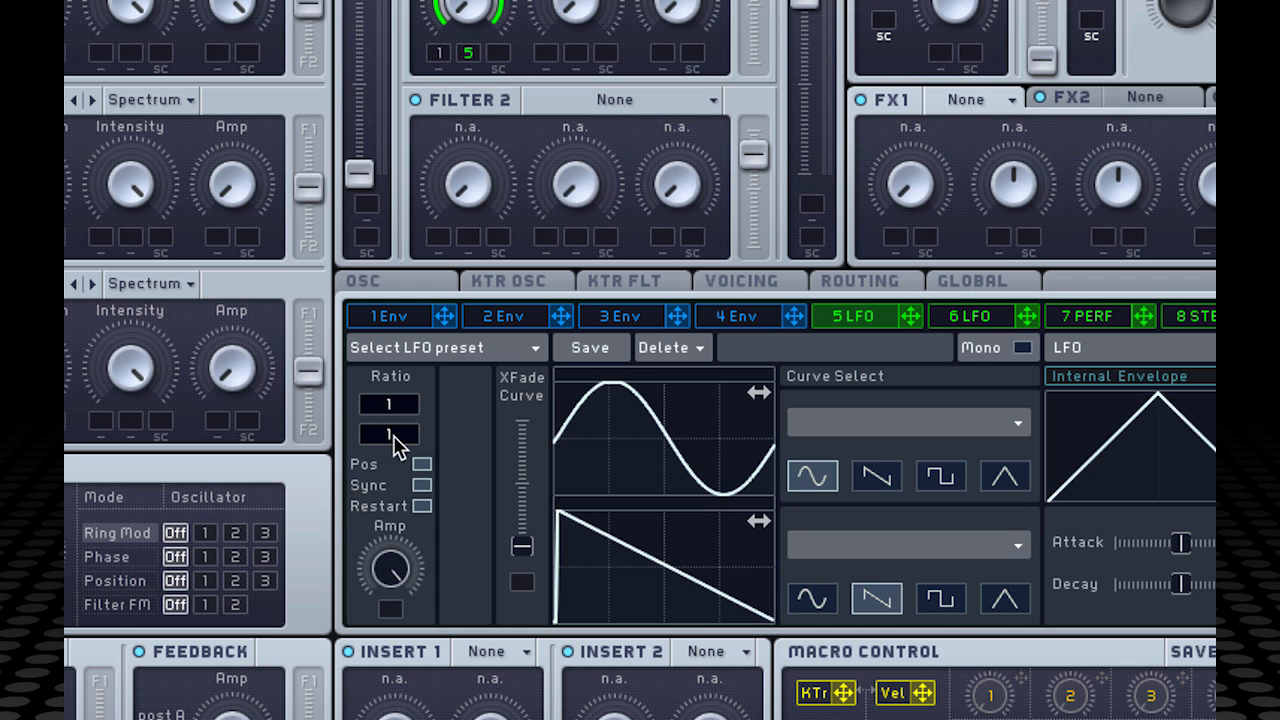
pyautogui.moveTo(390, 443); pyautogui.dragTo(400, 407)
pyautogui.moveTo(396, 441); pyautogui.dragTo(404, 460)
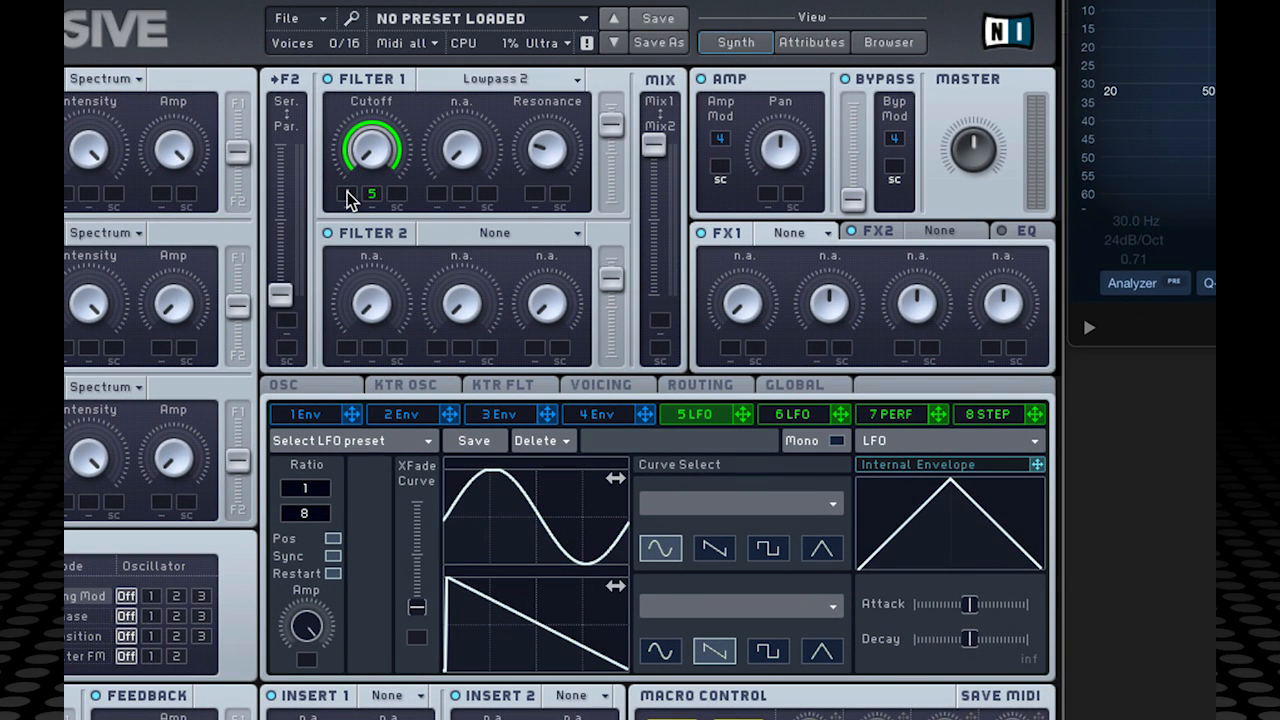
# Step: Raise envelope 1's mod amount on the Filter 1 cutoff, review envelope 1, then return to LFO 5
pyautogui.moveTo(347, 193); pyautogui.dragTo(347, 130)
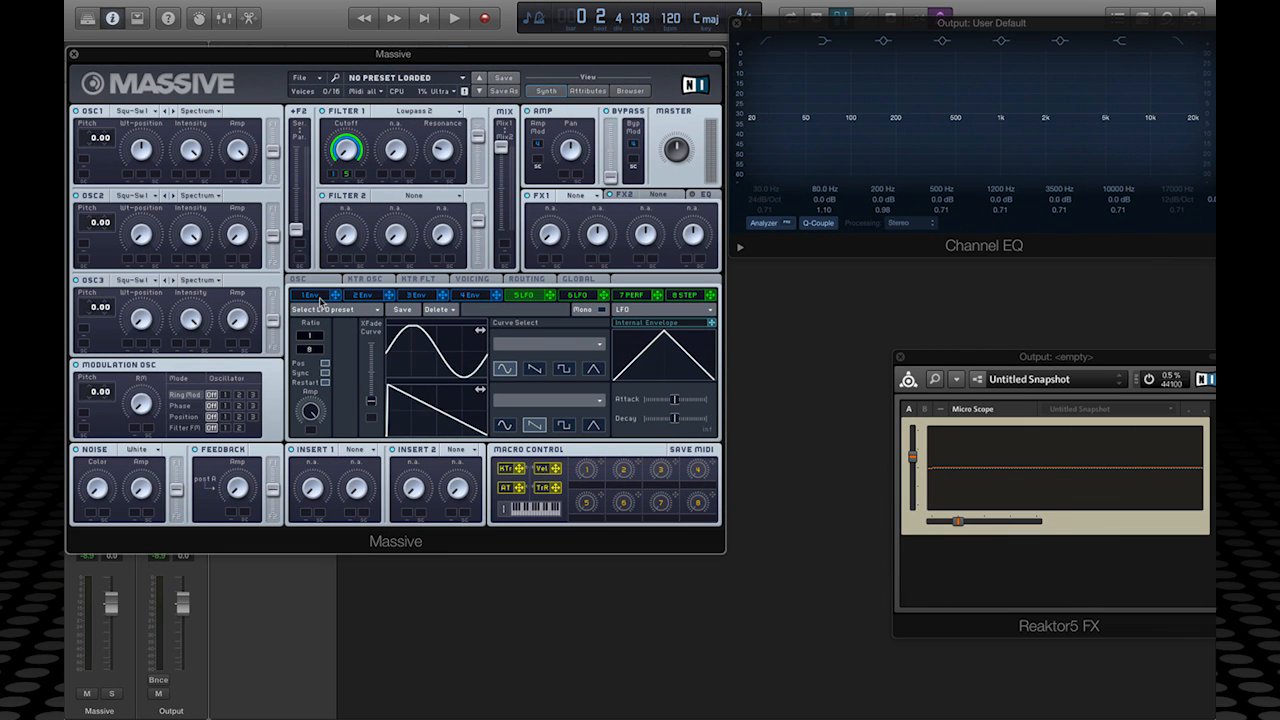
pyautogui.click(312, 295)
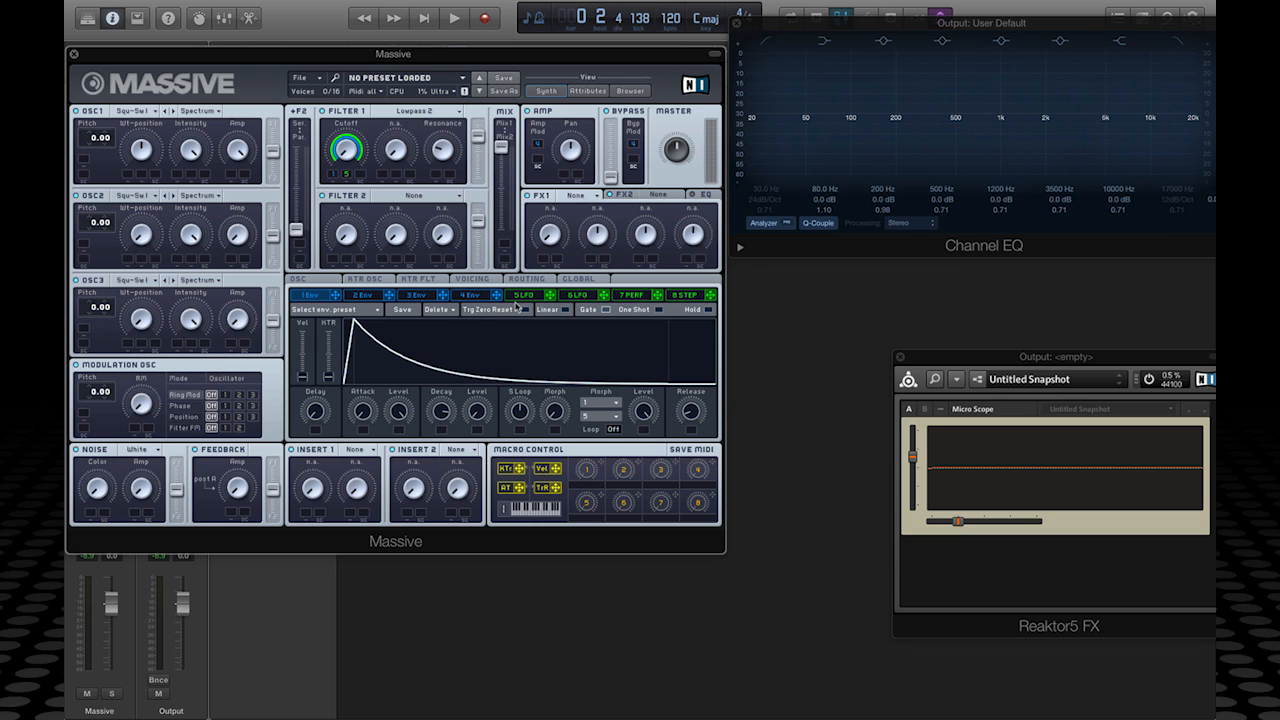
pyautogui.click(532, 298)
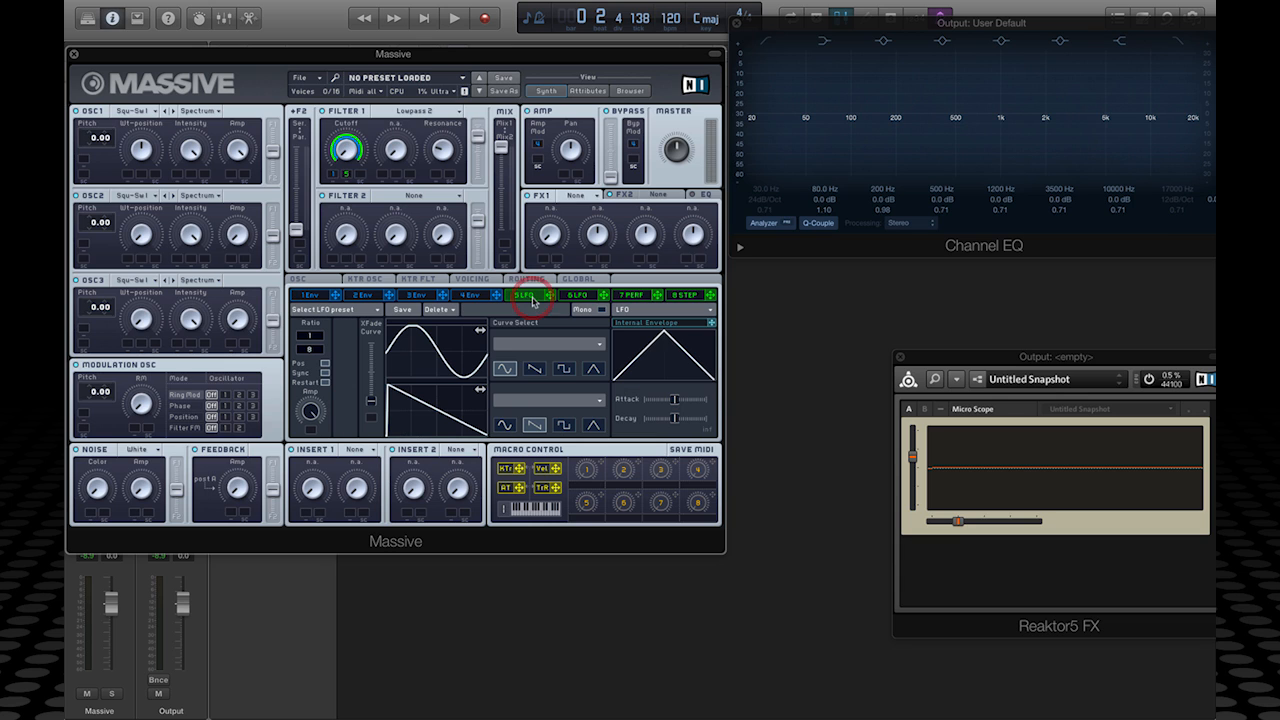